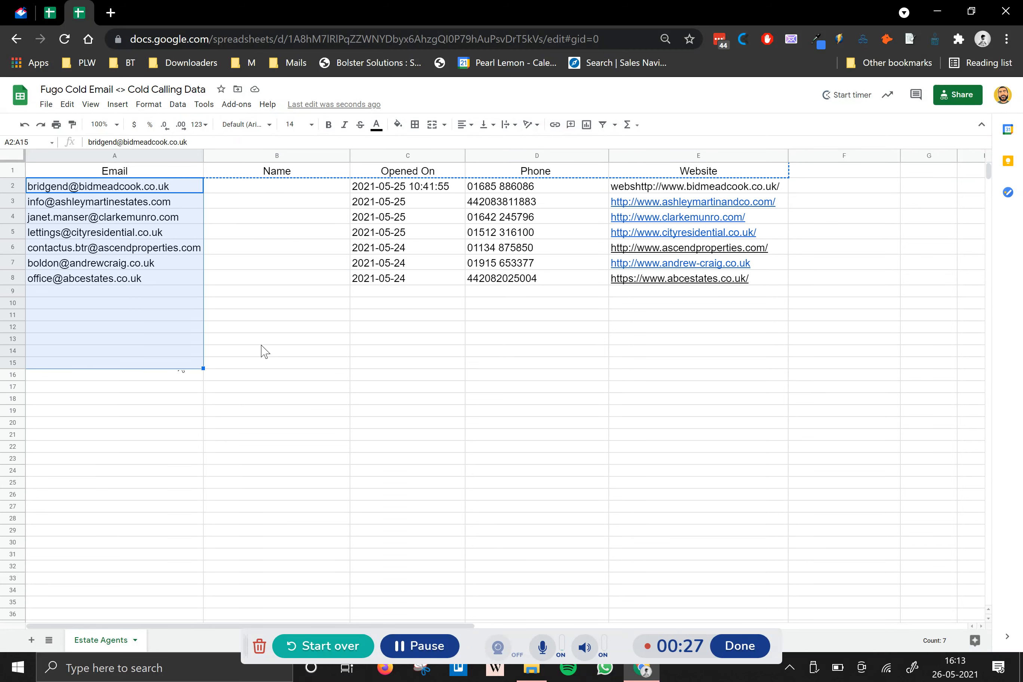
Download Sheet14 of the FUGO Campaign Email List spreadsheet as comma-separated values and open the file in Excel, dismissing the activation wizard.
click(60, 12)
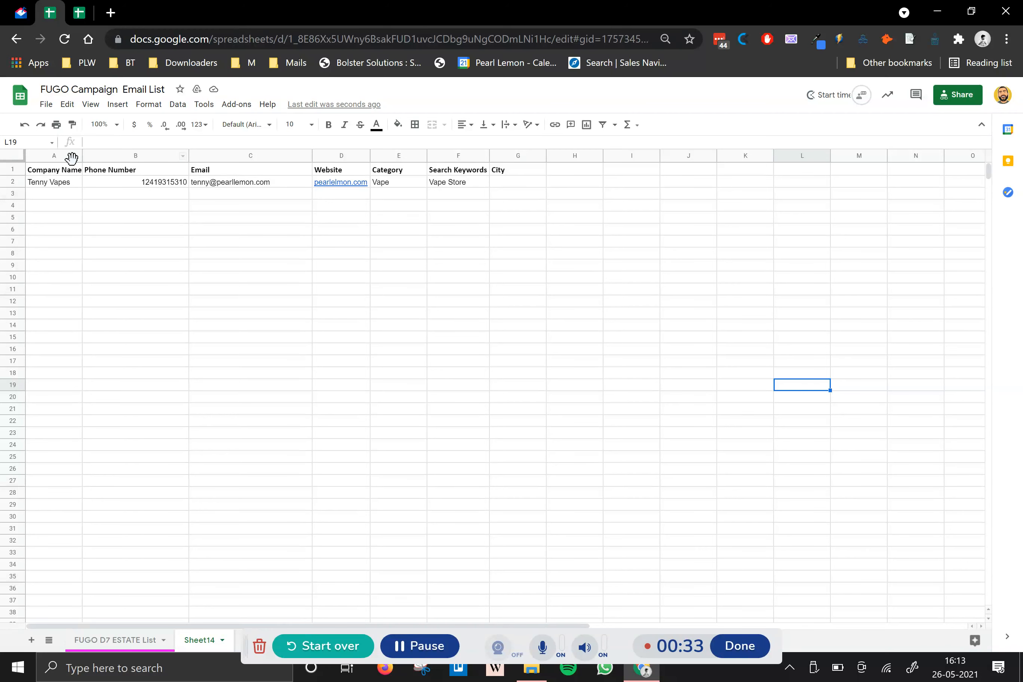
drag(80, 154, 492, 184)
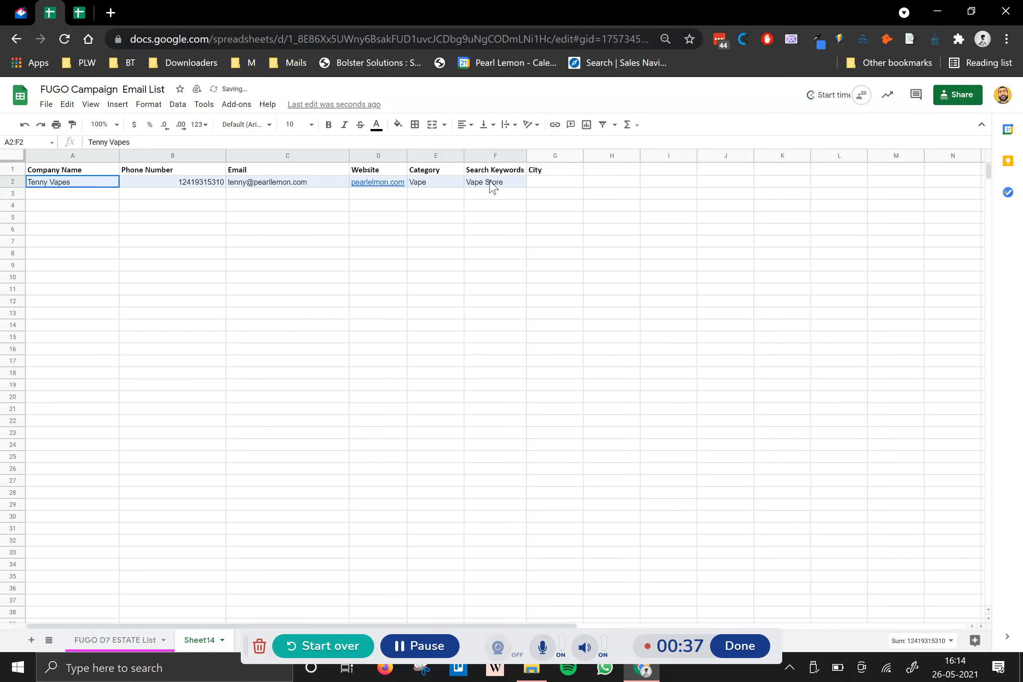
click(46, 104)
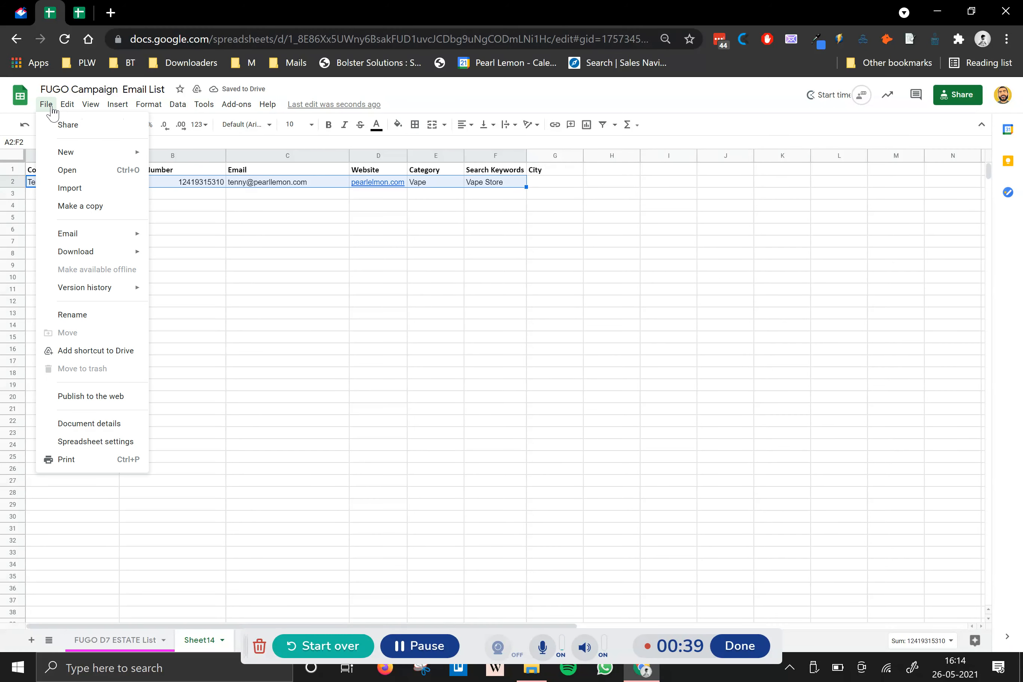
mouse_move(106, 260)
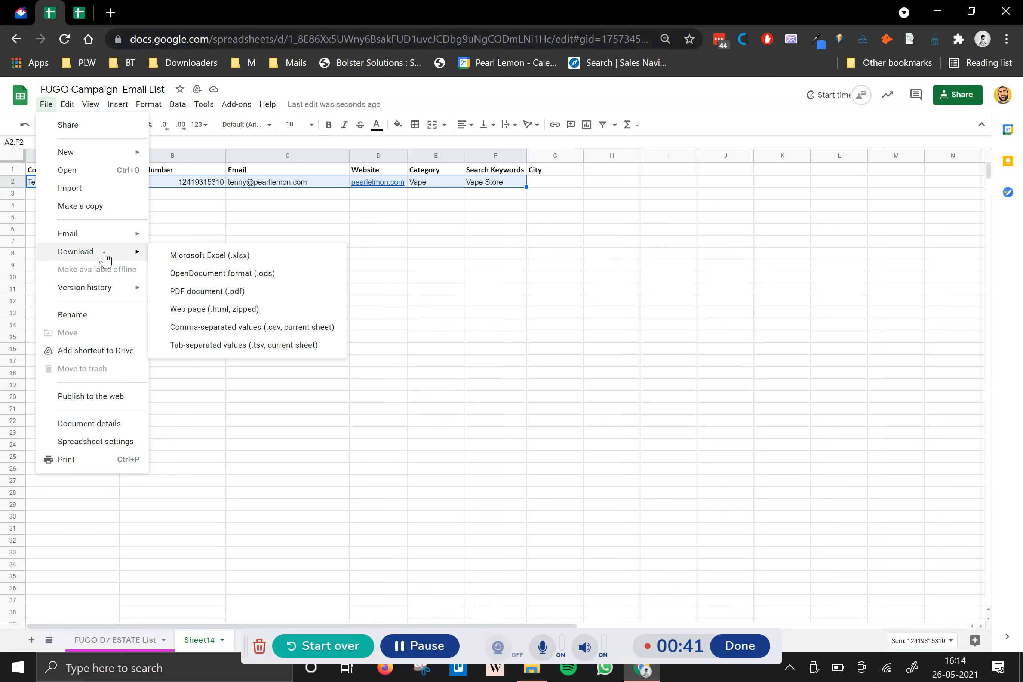
click(217, 328)
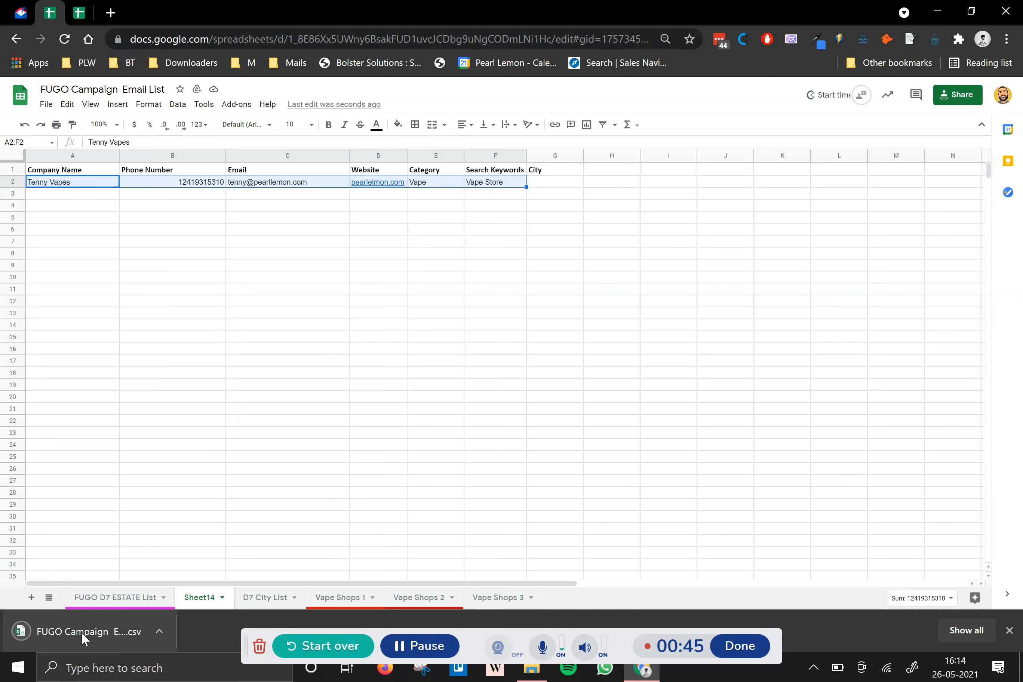
click(82, 634)
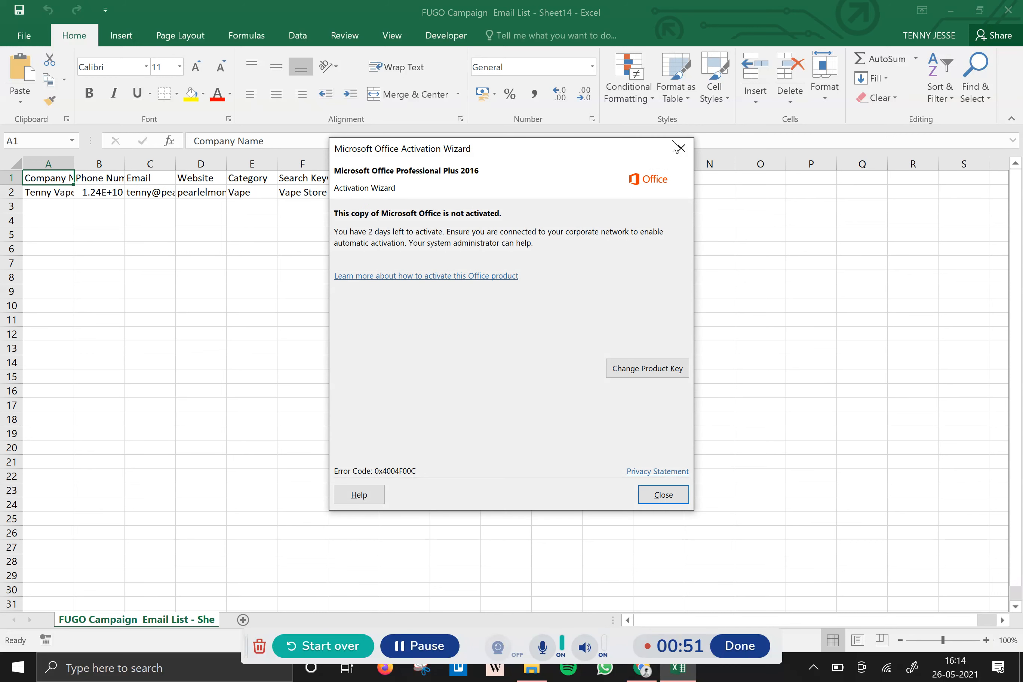
click(681, 149)
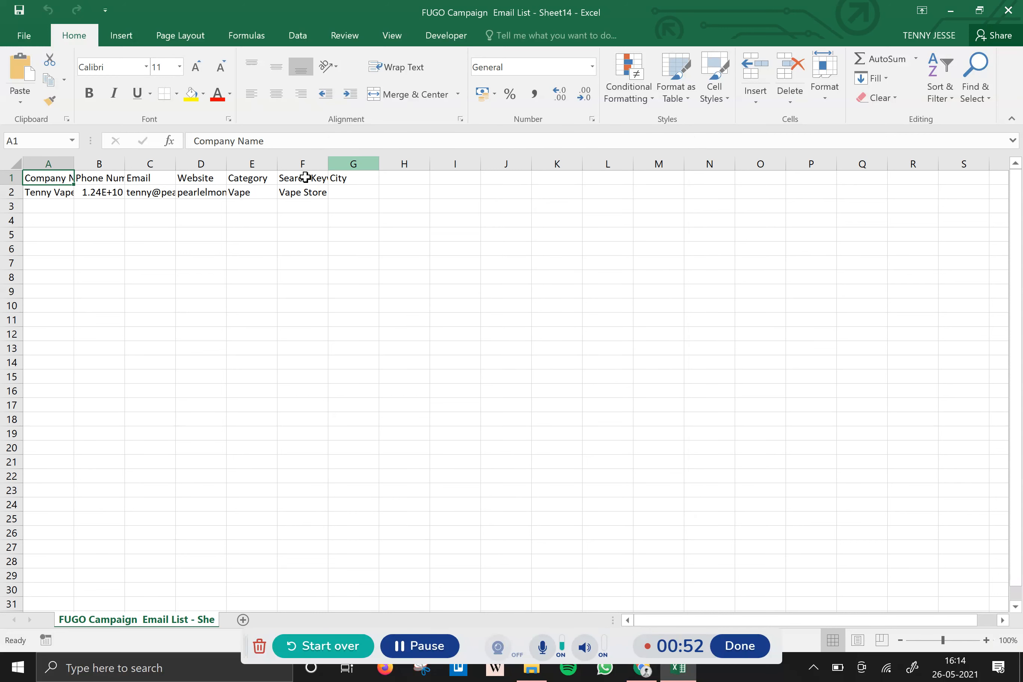
Try widening the Phone Number column to show the full number in row 2, and narrow it again.
click(103, 192)
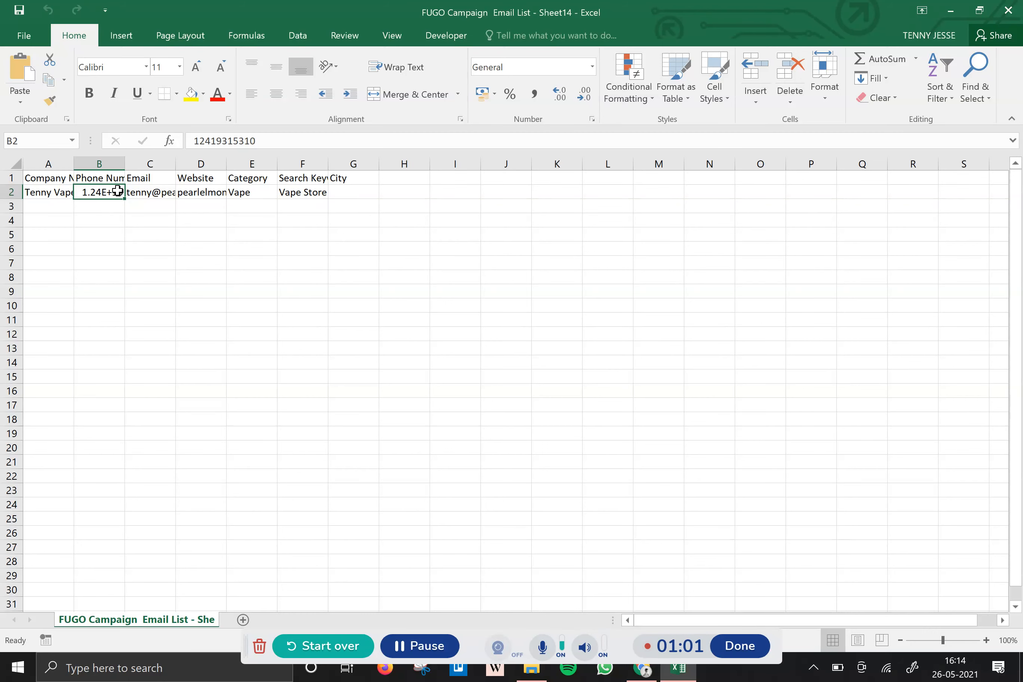
drag(127, 167, 187, 168)
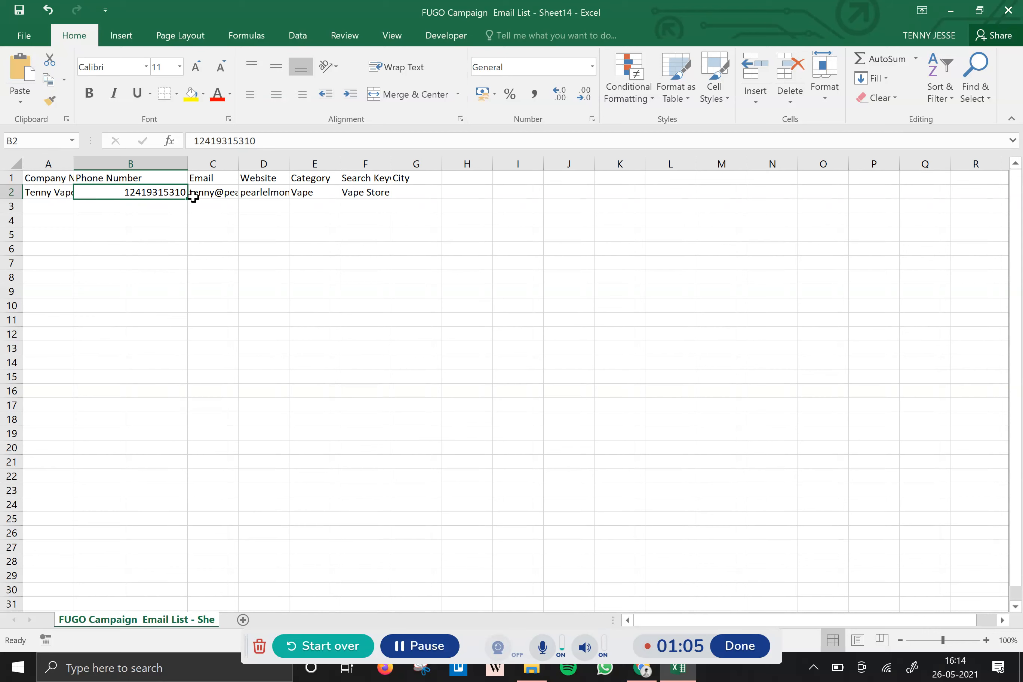
drag(187, 167, 134, 165)
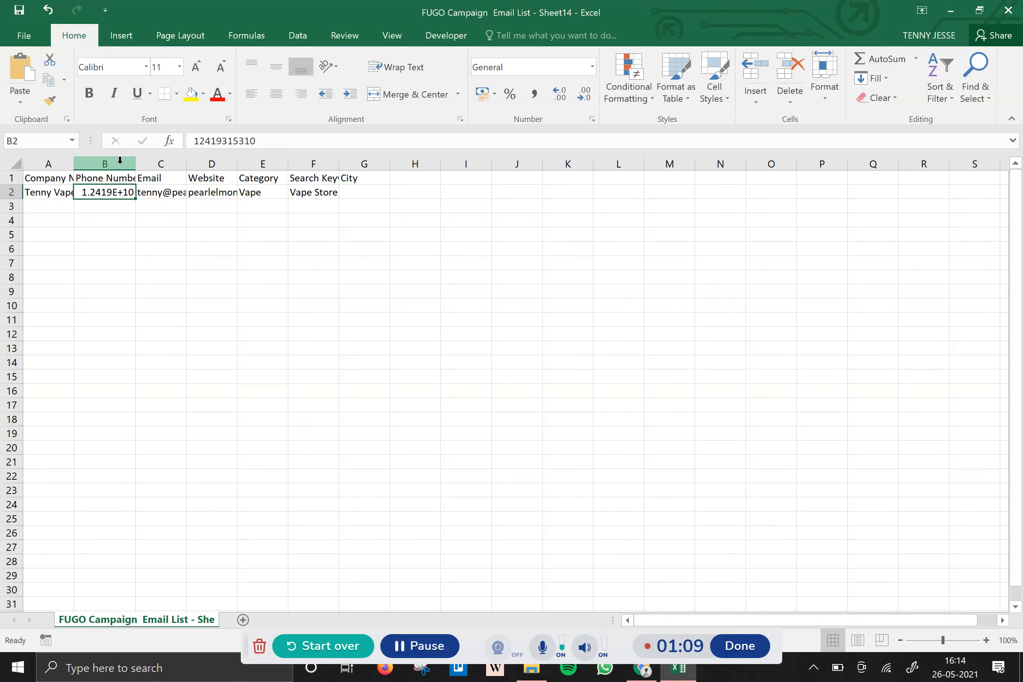
Format the Phone Number column as Number with 0 decimal places and red negative numbers, and widen it to fit the full number.
click(119, 163)
right_click(120, 163)
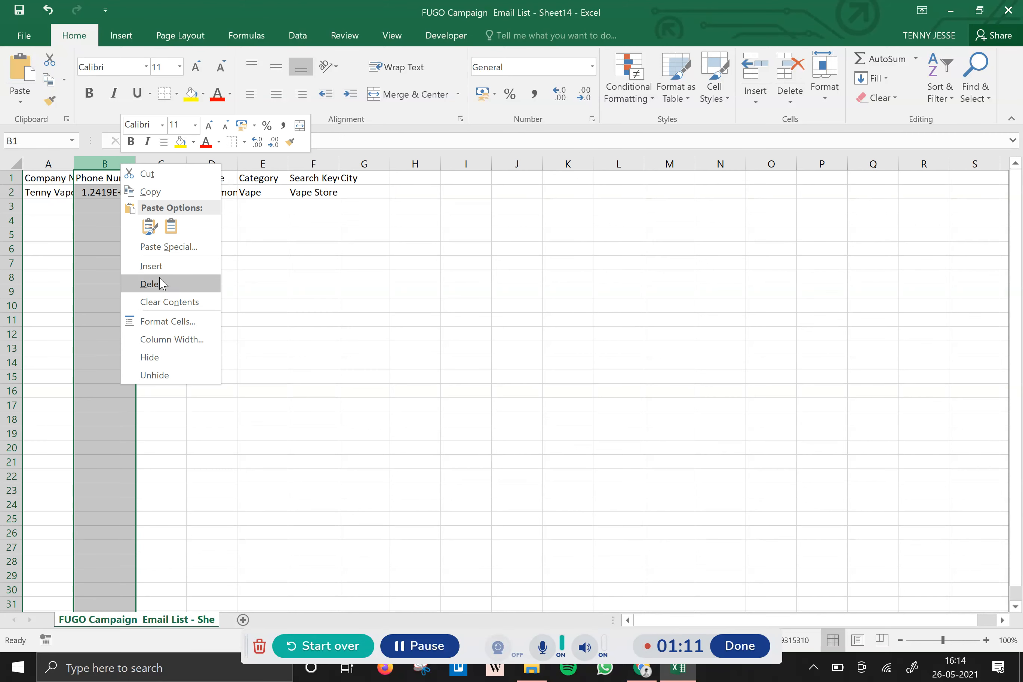
click(174, 323)
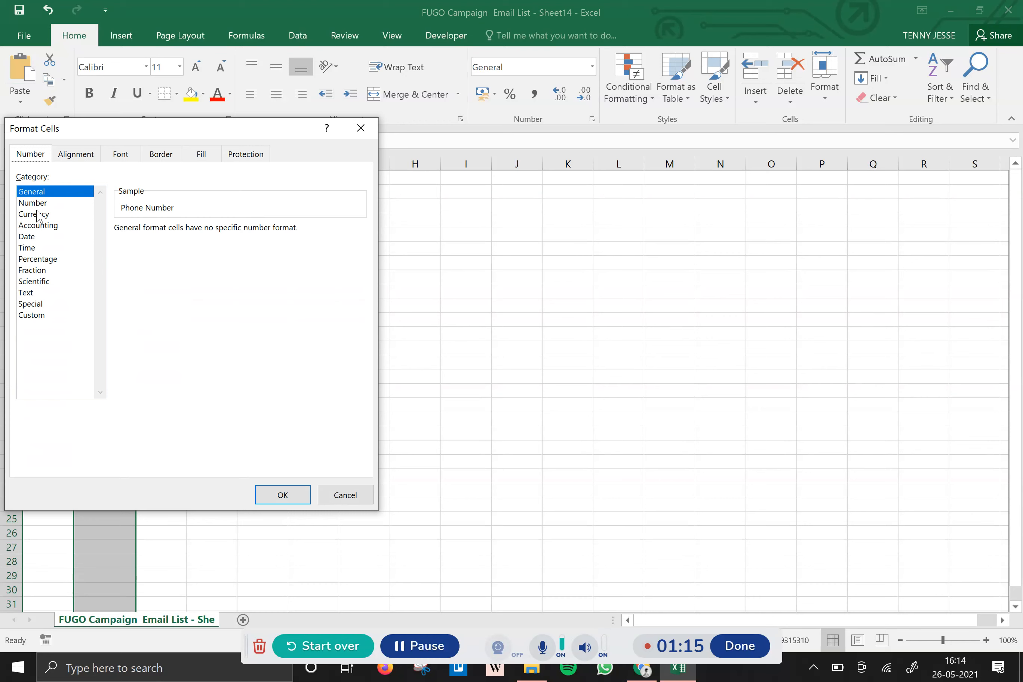
click(35, 206)
click(134, 294)
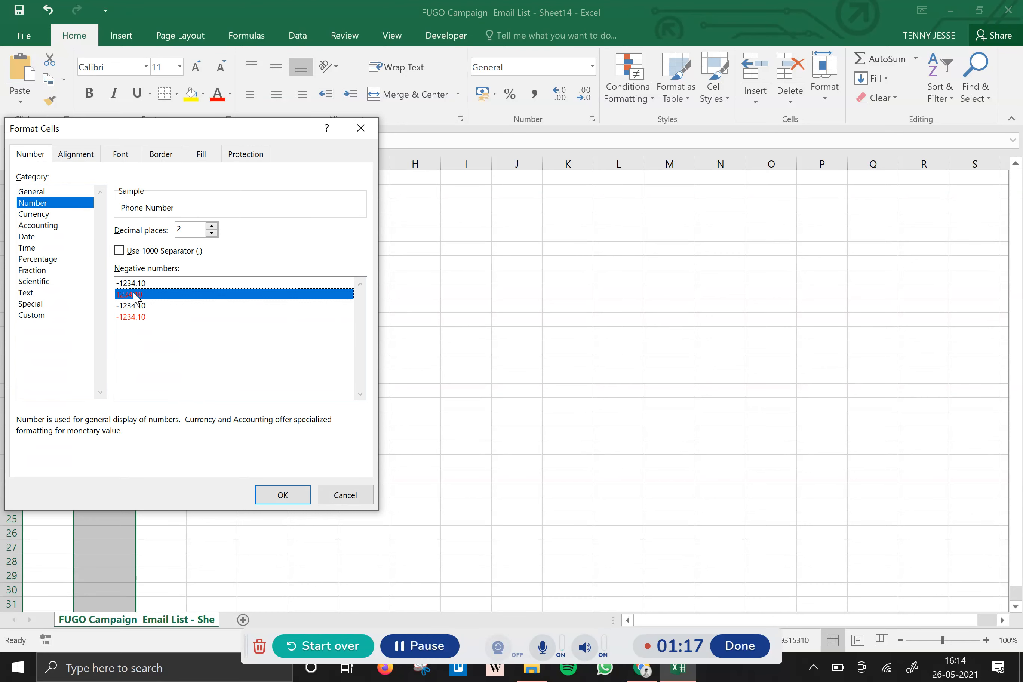
click(211, 233)
click(211, 233)
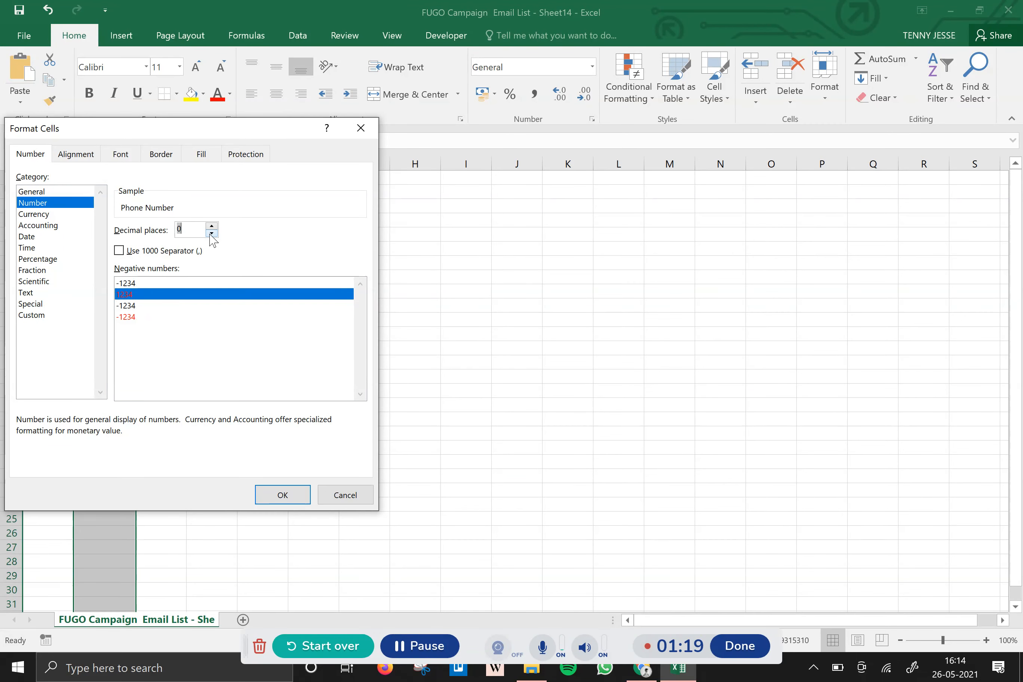
click(291, 501)
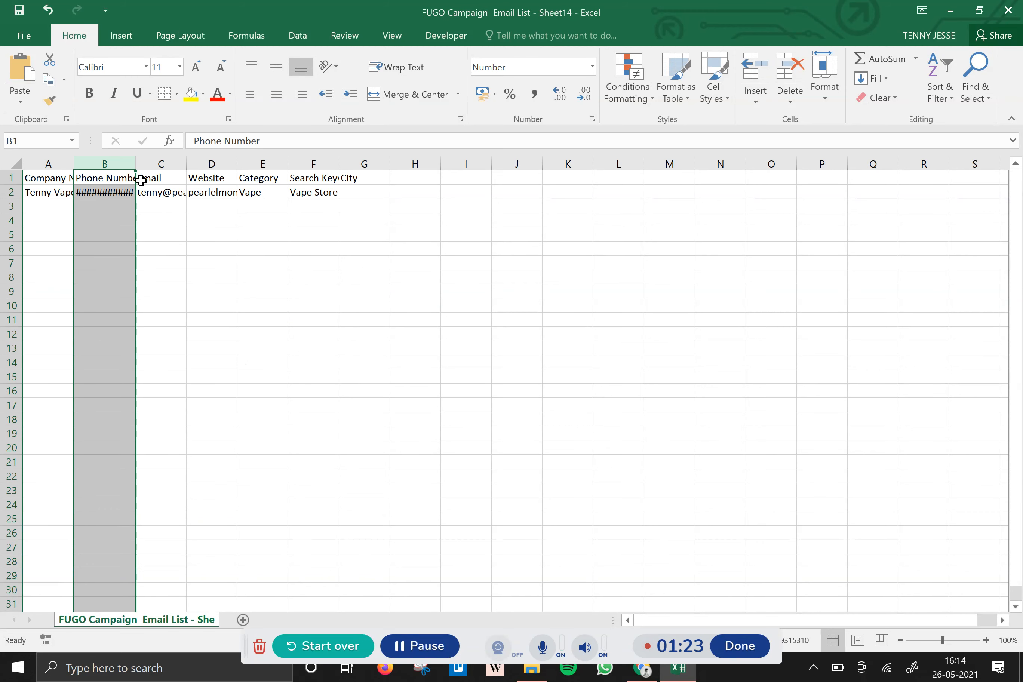
drag(135, 171, 169, 173)
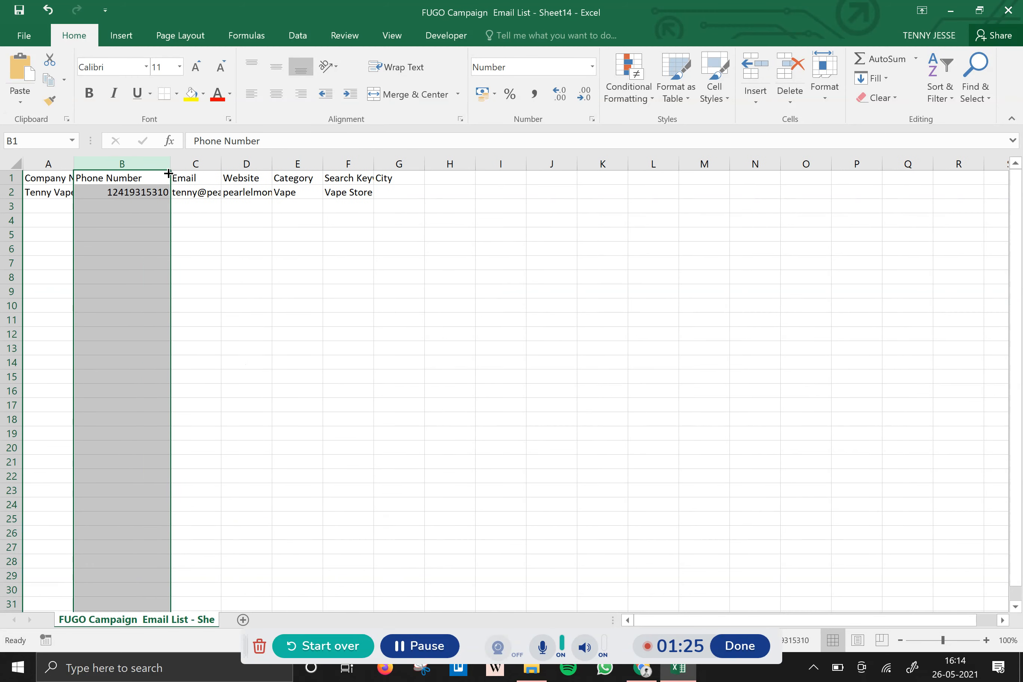
click(227, 255)
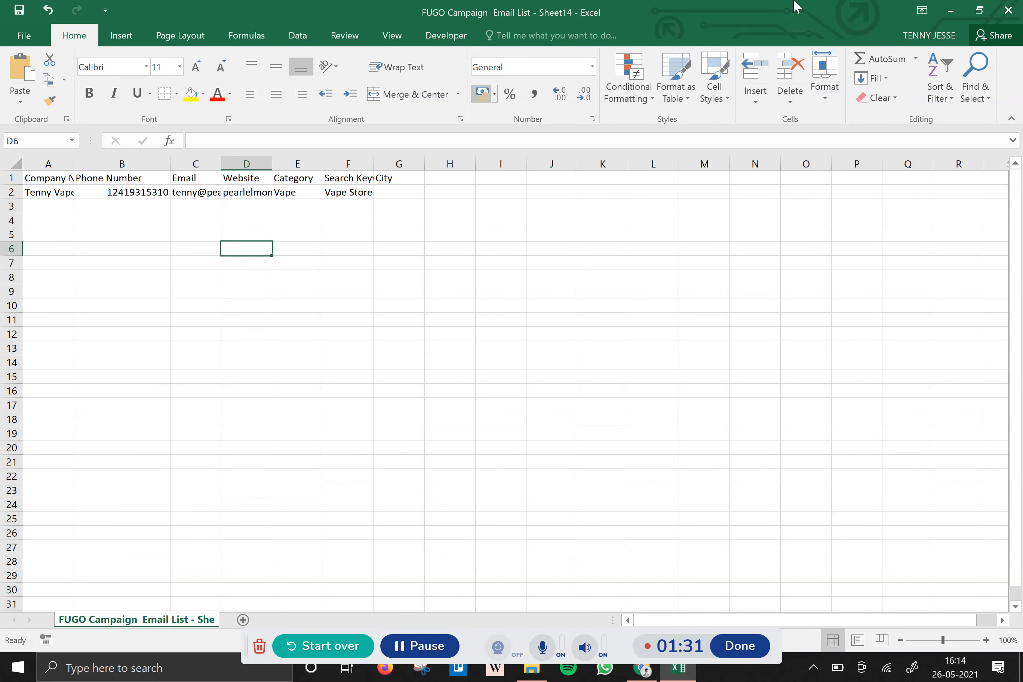
Close the workbook, saving it in Downloads as a comma-delimited CSV named "TEsting" plus the first name, and keep that format.
click(1009, 11)
click(442, 354)
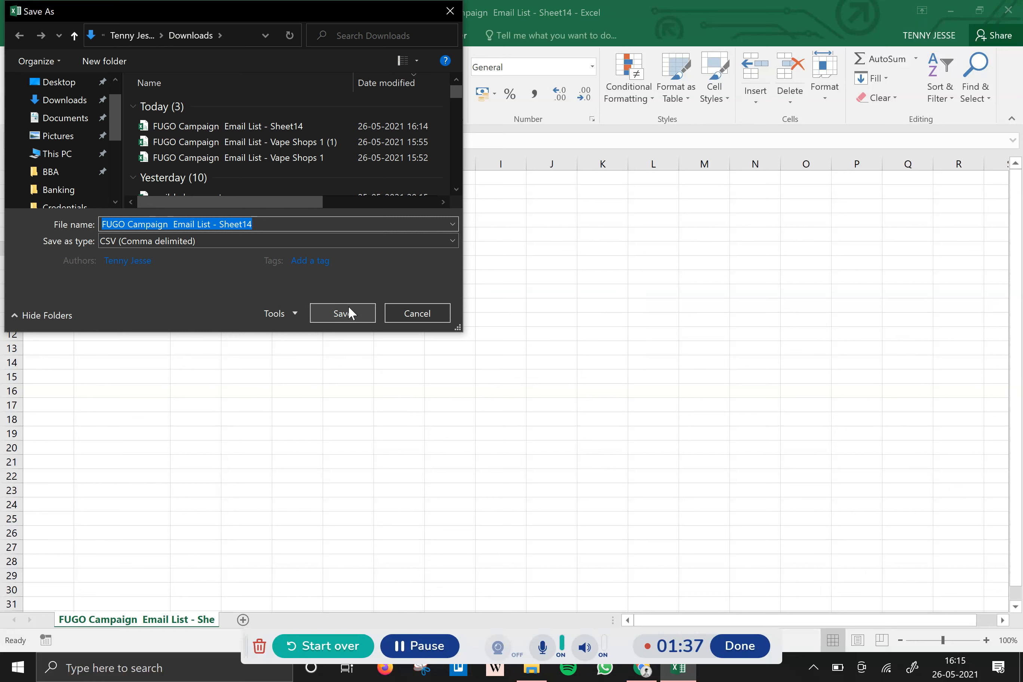
text(TEsting Te)
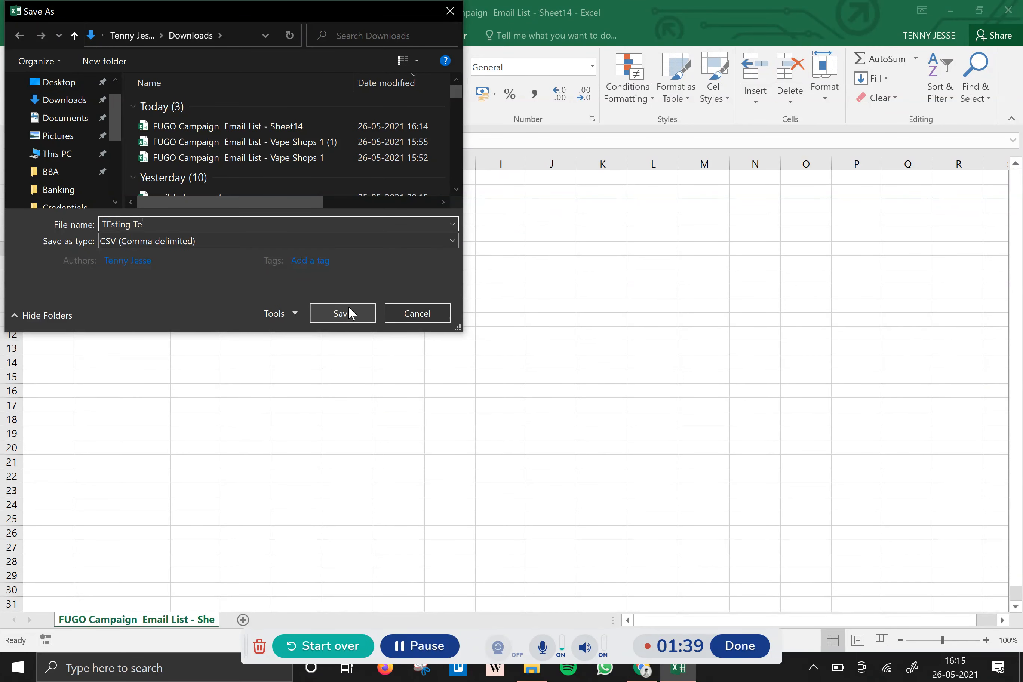
text(nny)
click(348, 306)
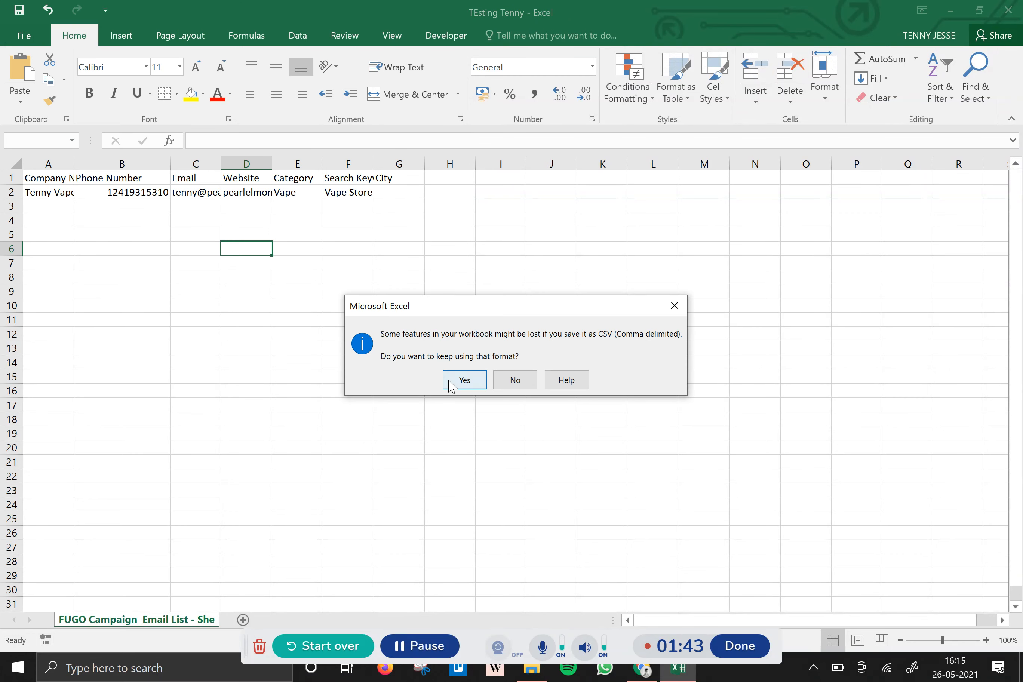
click(454, 380)
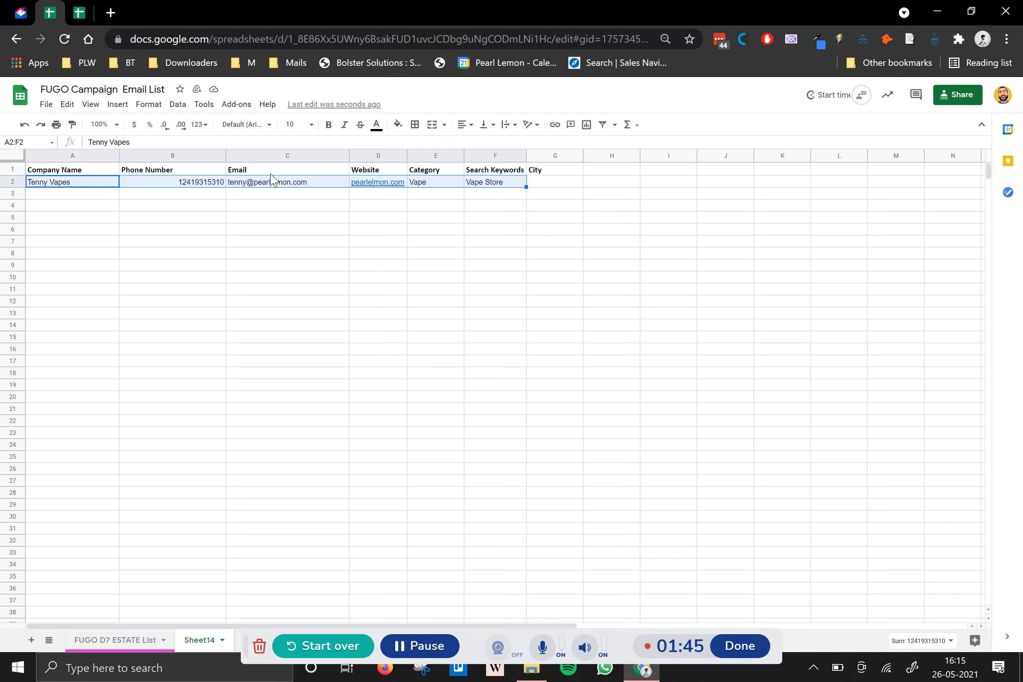
Switch to Mailshake and pause the EXTERNAL - Fugo - Vape Shops - Cold Email campaign.
click(17, 5)
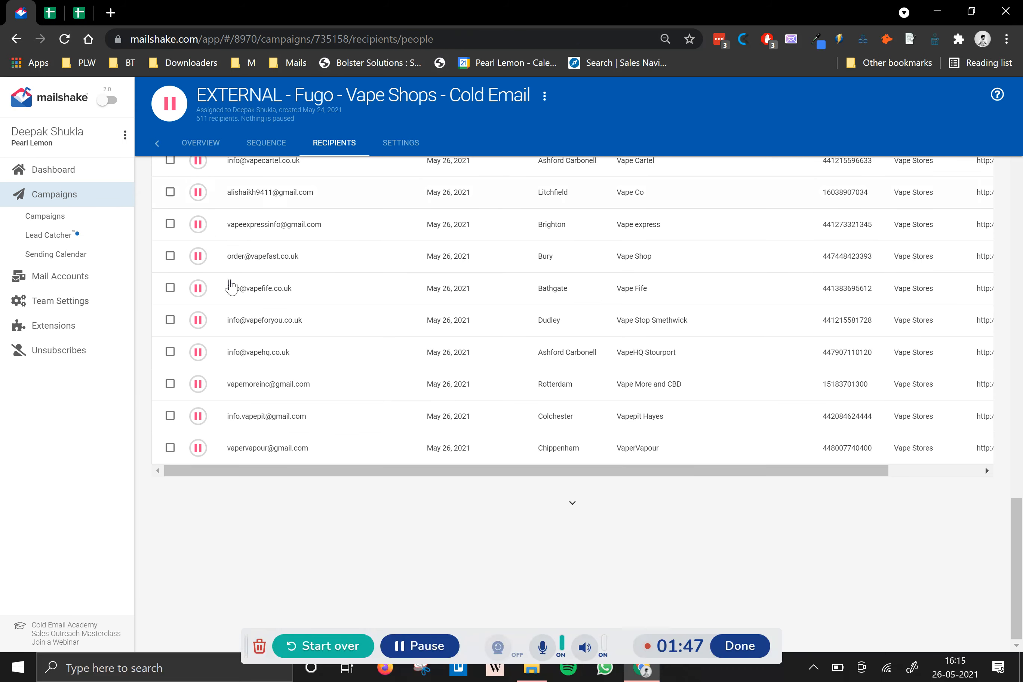
scroll(231, 286, up, 15)
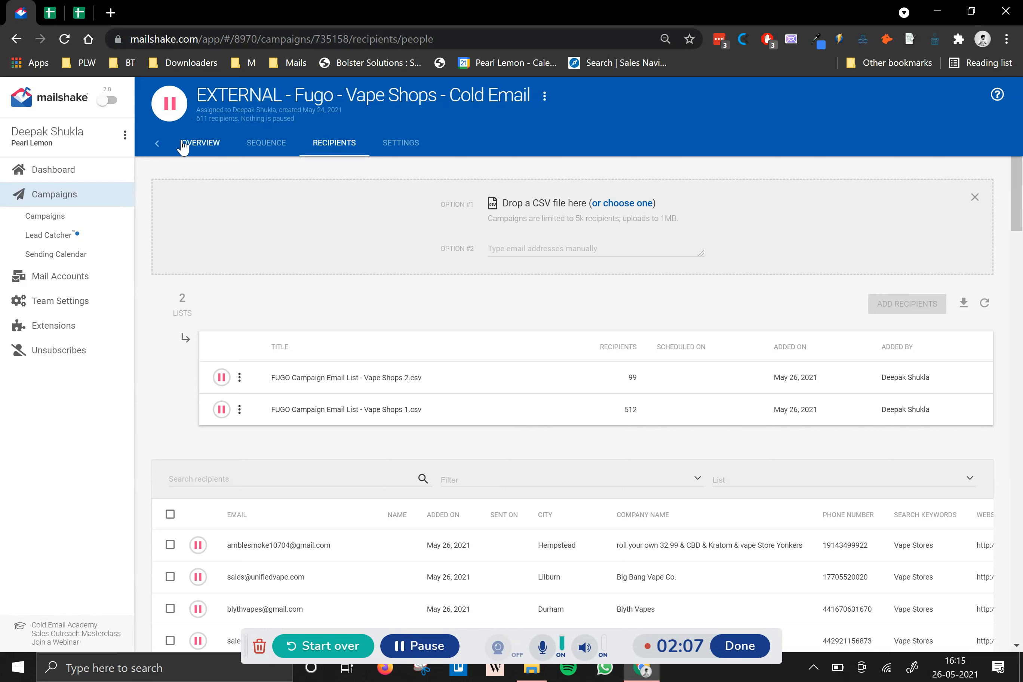
click(175, 115)
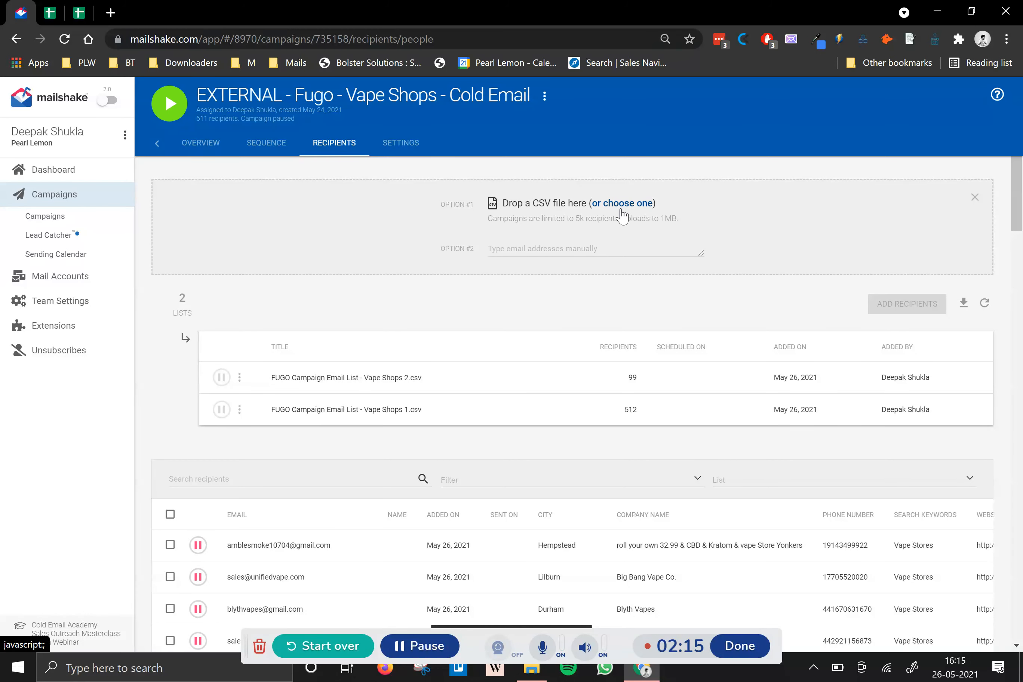
Upload the newly saved test CSV from the Downloads folder as a recipient list for the campaign.
click(621, 204)
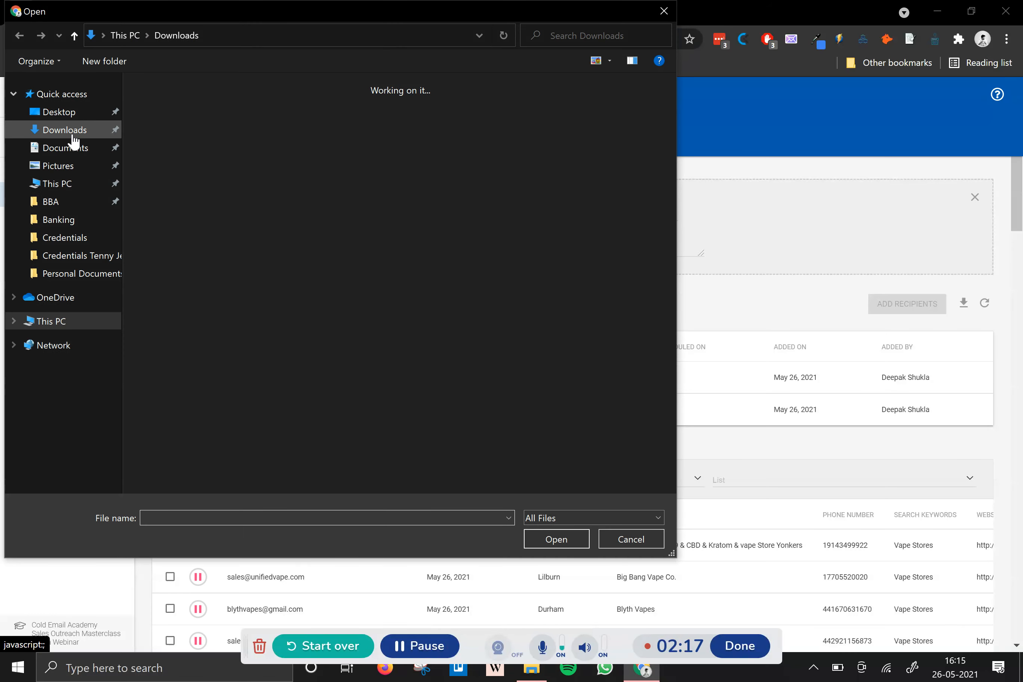
click(64, 133)
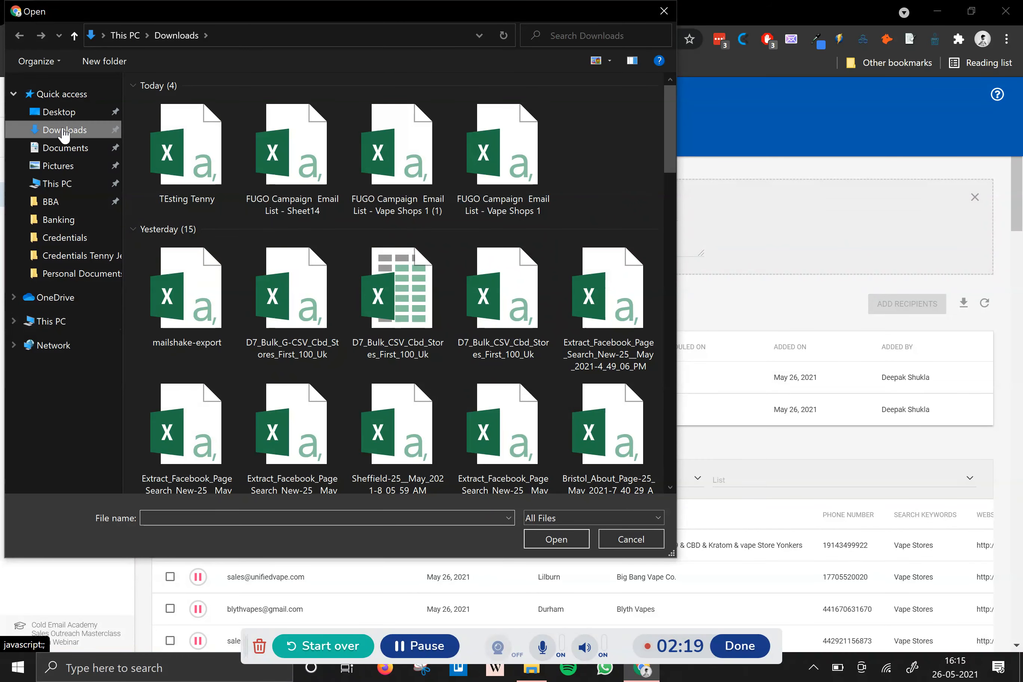
double_click(168, 106)
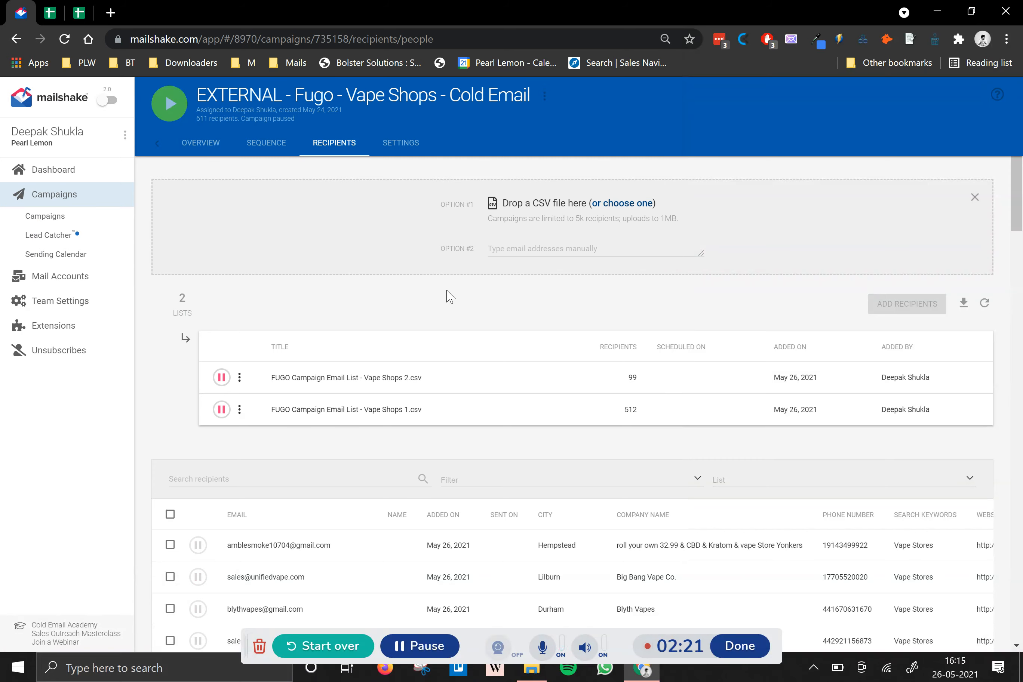
Map the CSV columns with Email as the email address, exclude the Category column from the import, and proceed.
click(432, 267)
click(429, 287)
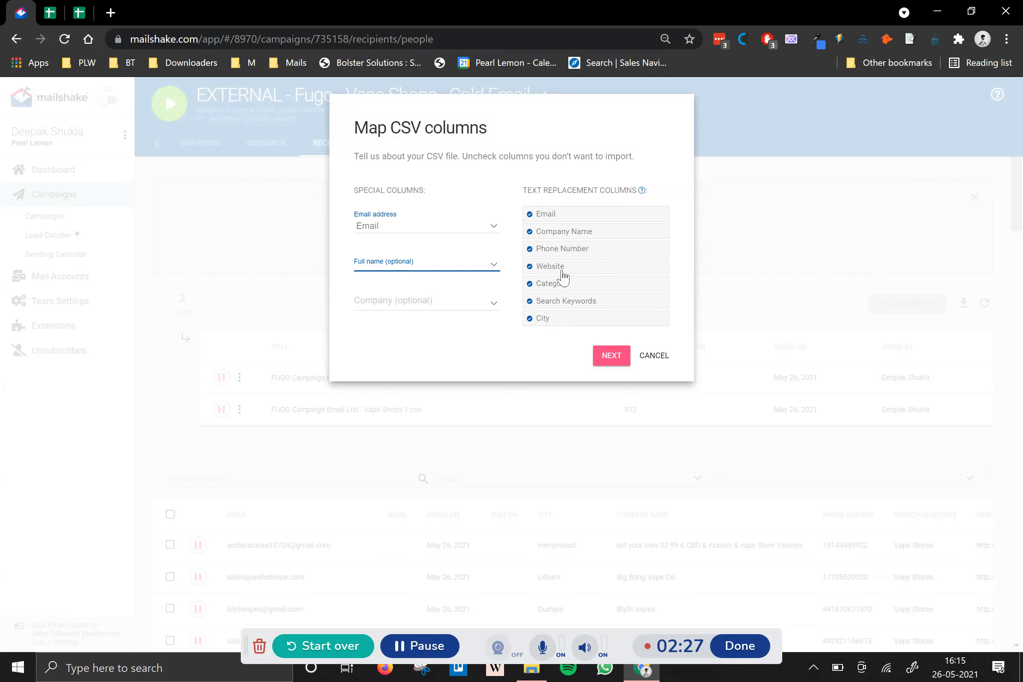
click(576, 286)
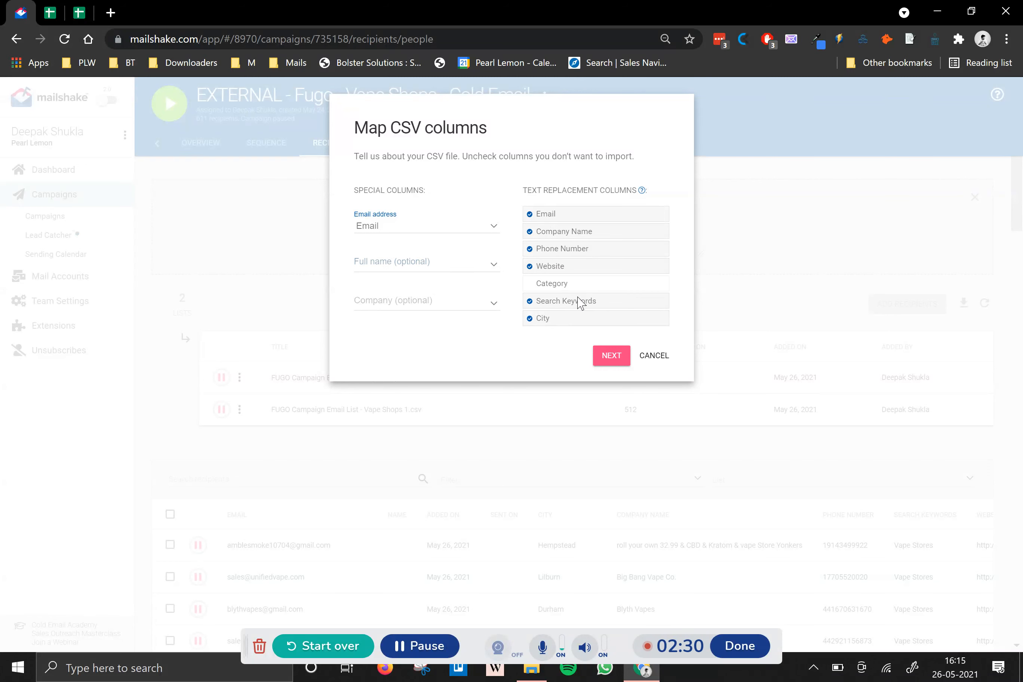
click(609, 361)
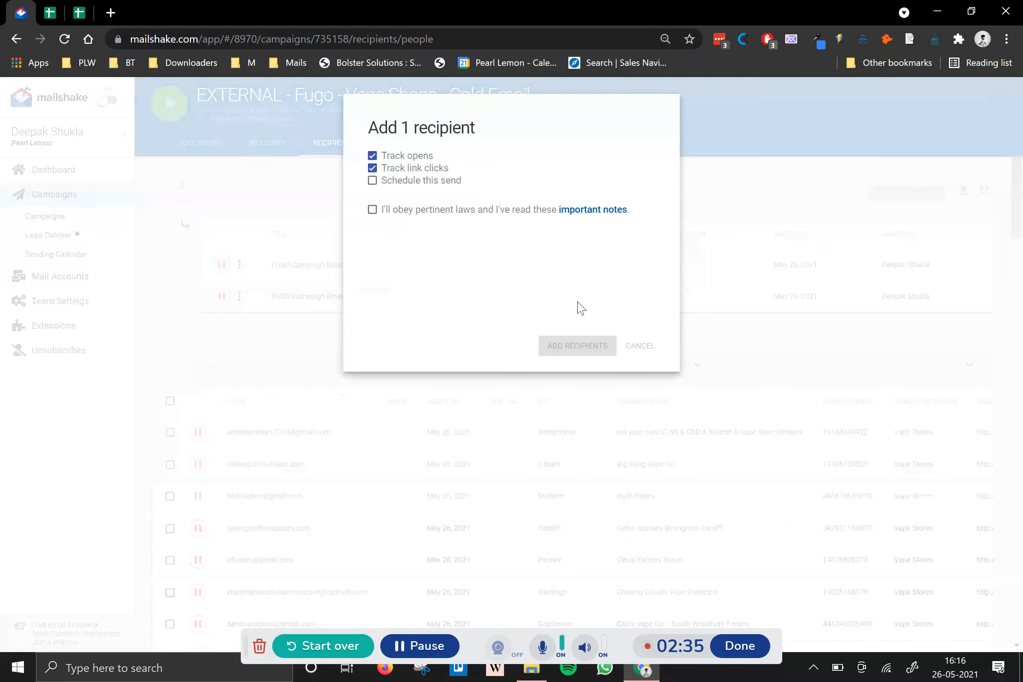
Agree to obey pertinent laws, add the recipient while ignoring the duplicate check, and finish the personalization without edits.
click(417, 210)
click(585, 343)
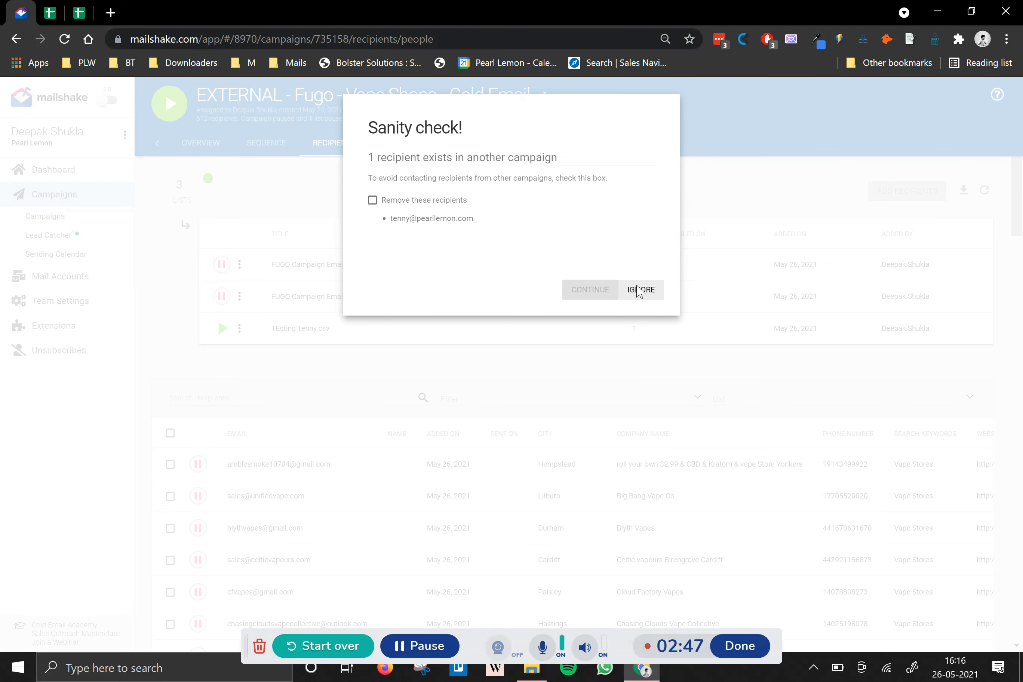
click(639, 291)
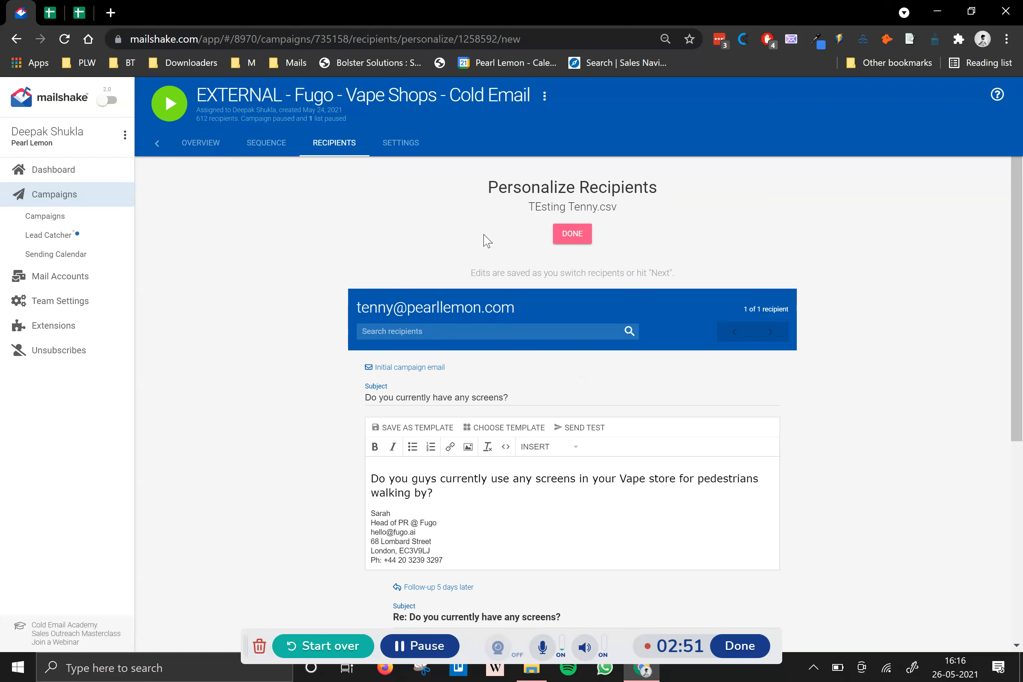
click(585, 237)
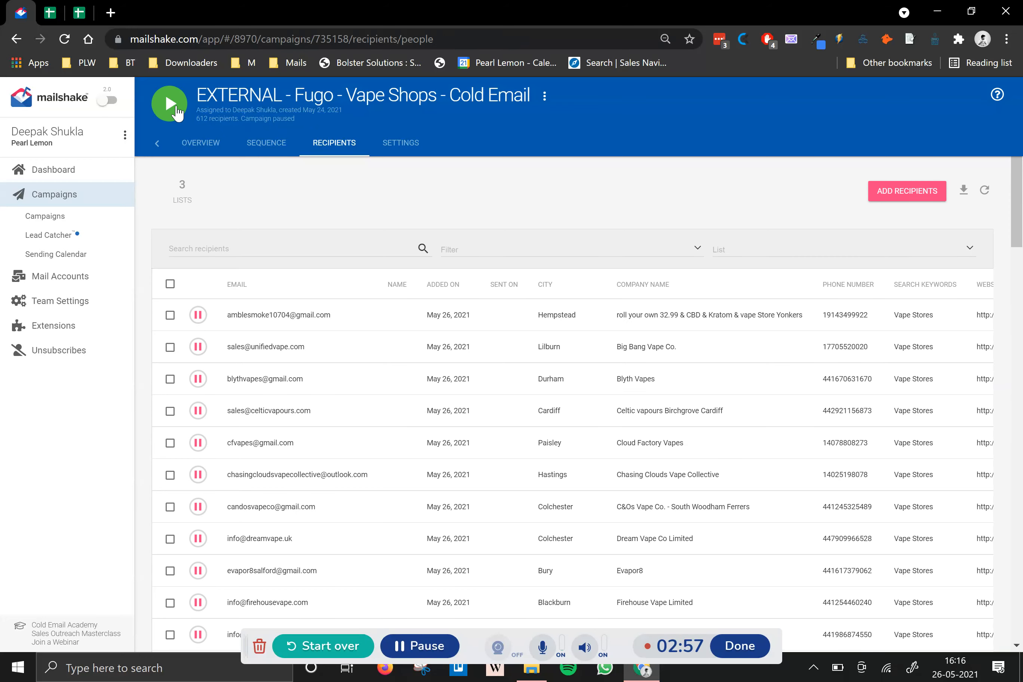
Resume the paused vape shops campaign and expand its recipient lists.
click(172, 105)
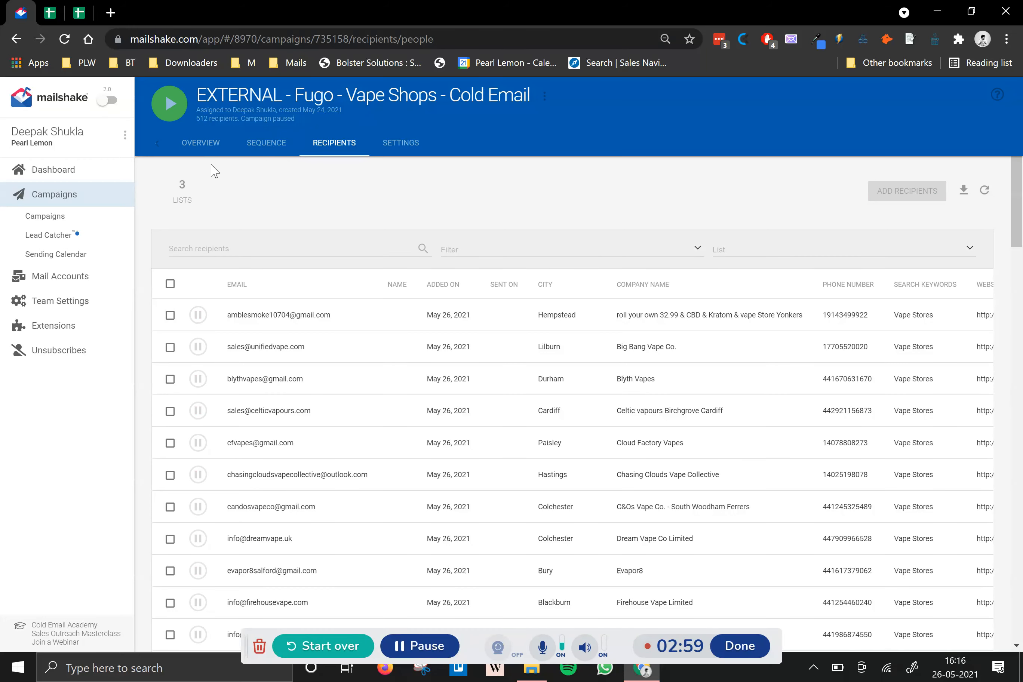
click(184, 196)
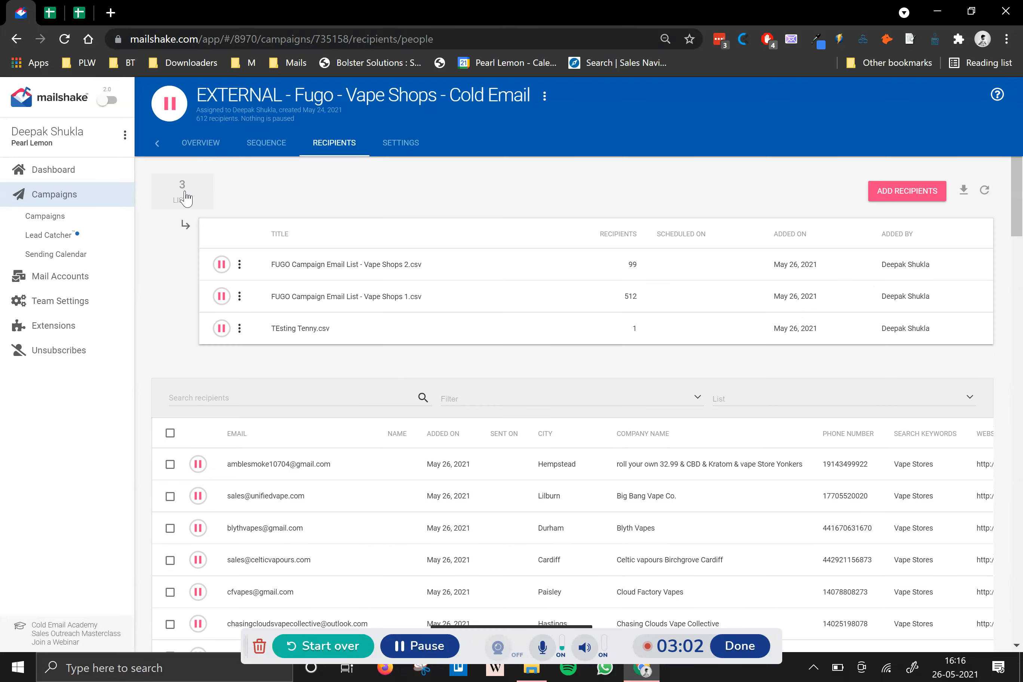
Pause the recipient lists "FUGO Campaign Email List - Vape Shops 2.csv" and "FUGO Campaign Email List - Vape Shops 1.csv".
click(221, 265)
click(221, 296)
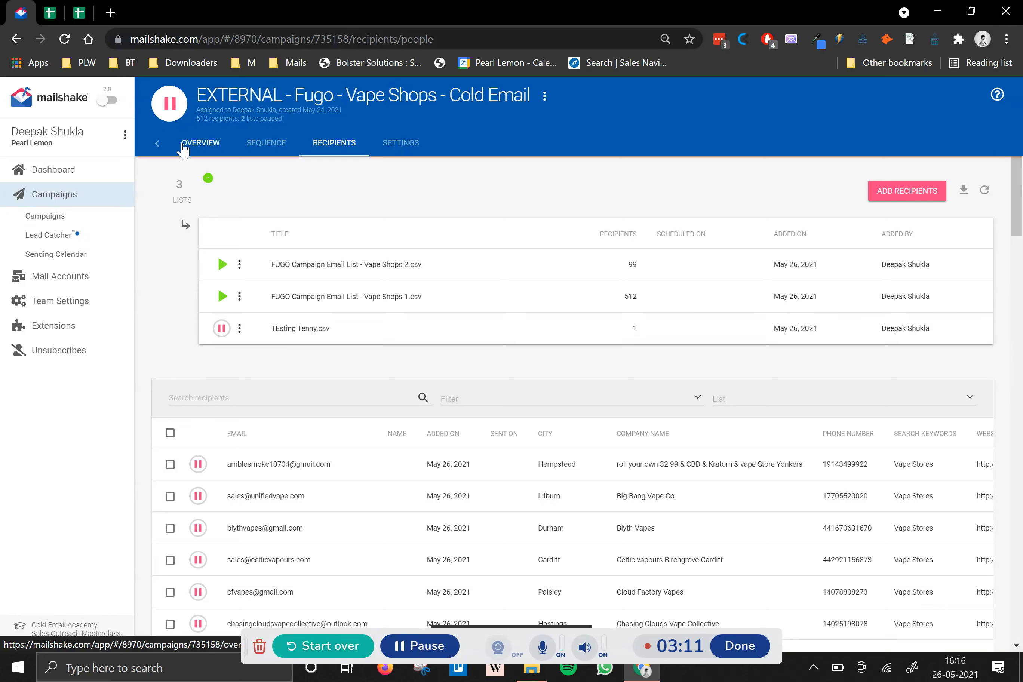
From the campaigns overview, open "EXTERNAL - Fugo - Estate Agent - Cold Email" in a new browser tab and pause that campaign.
click(84, 201)
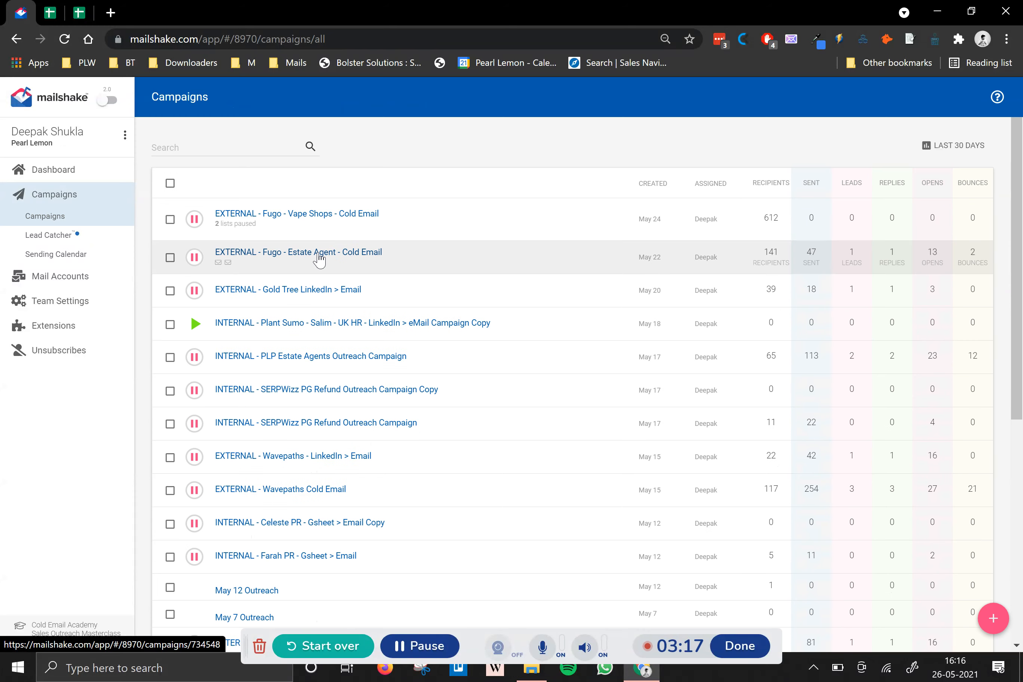
right_click(318, 255)
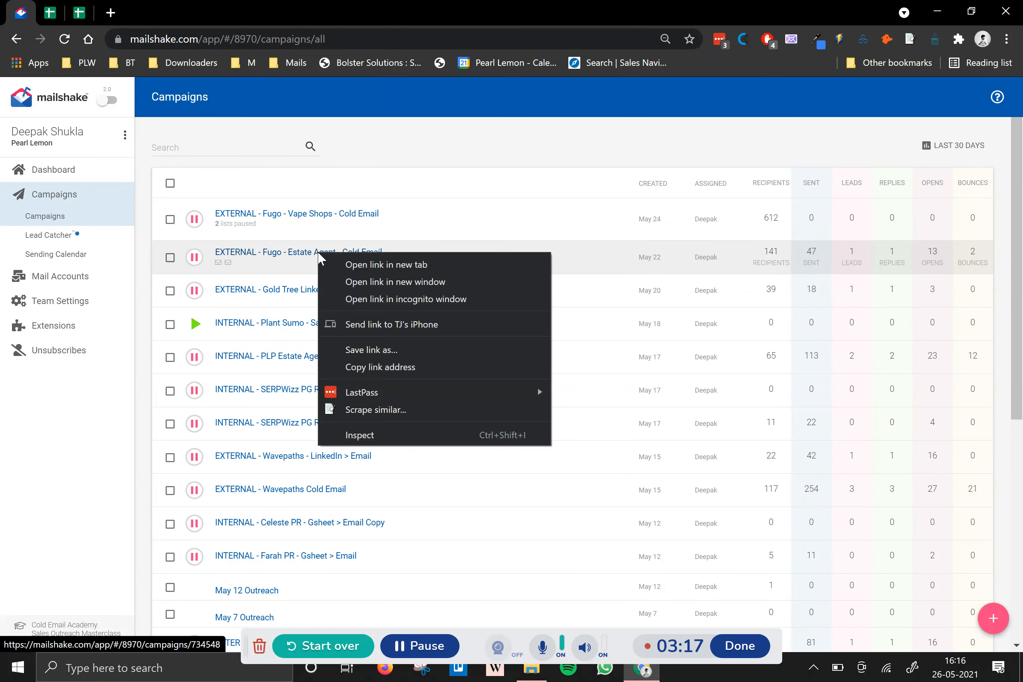
click(335, 264)
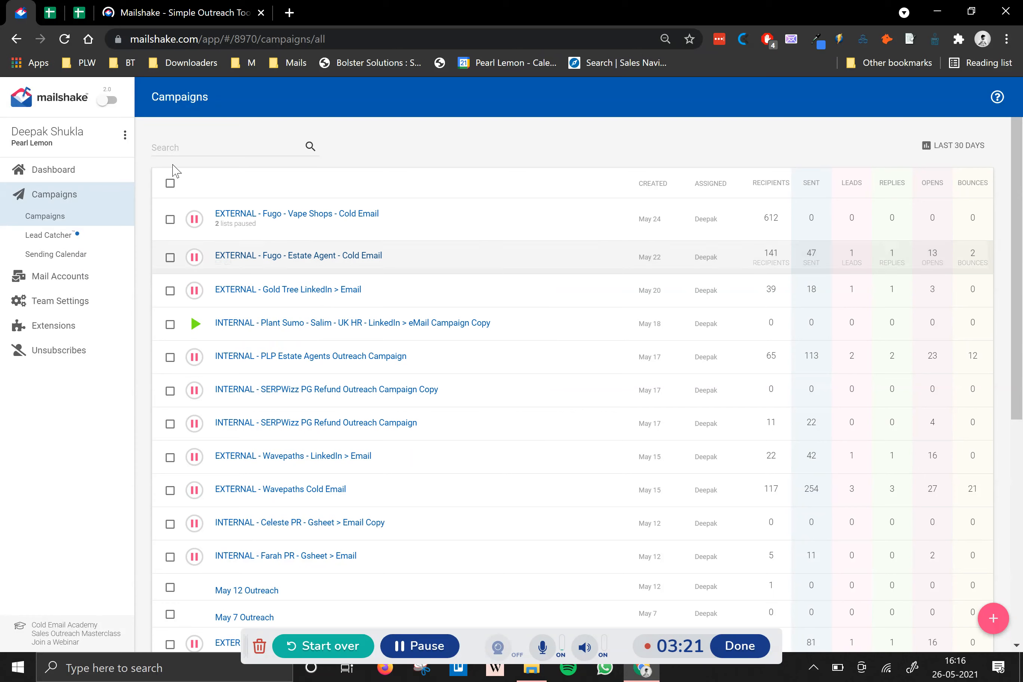
click(196, 257)
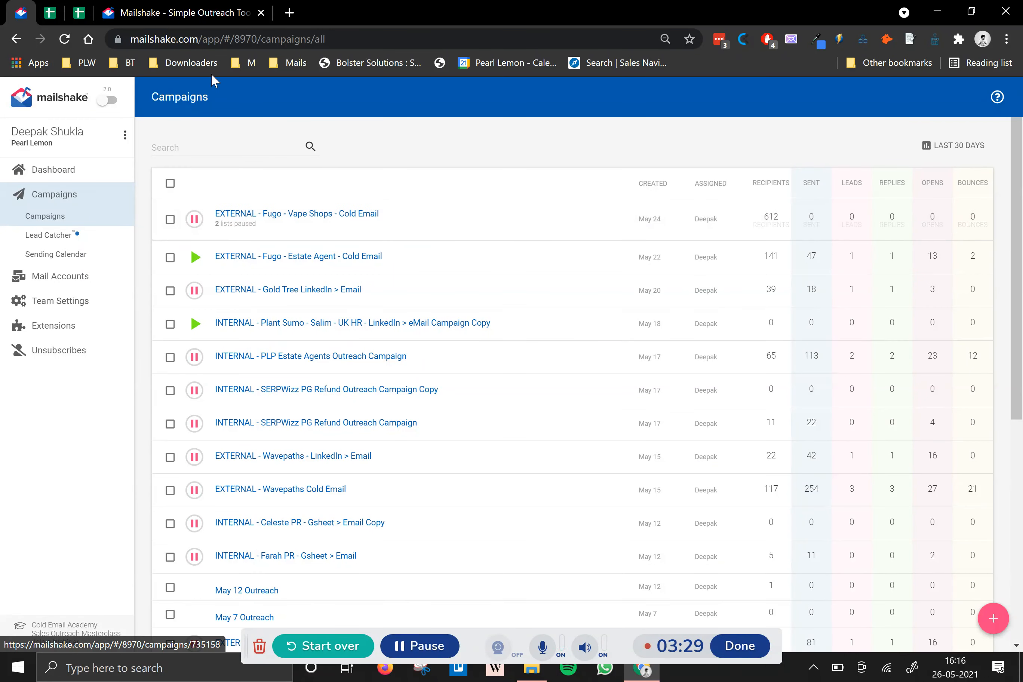
Search the mail accounts for "fugo" and open the sending calendar of the matching account.
click(185, 5)
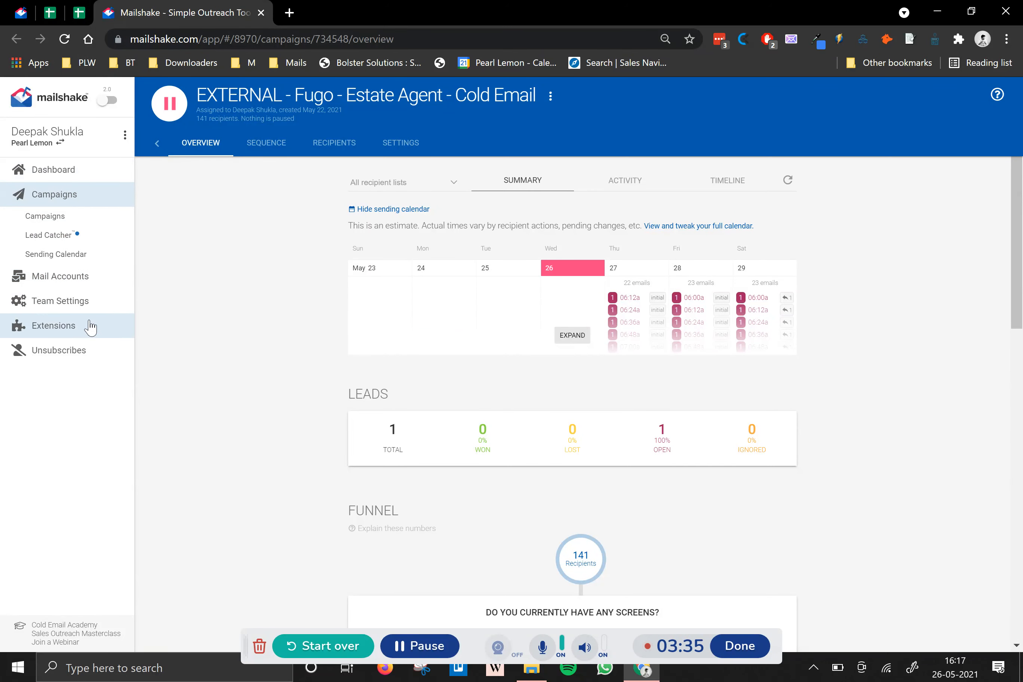
click(69, 281)
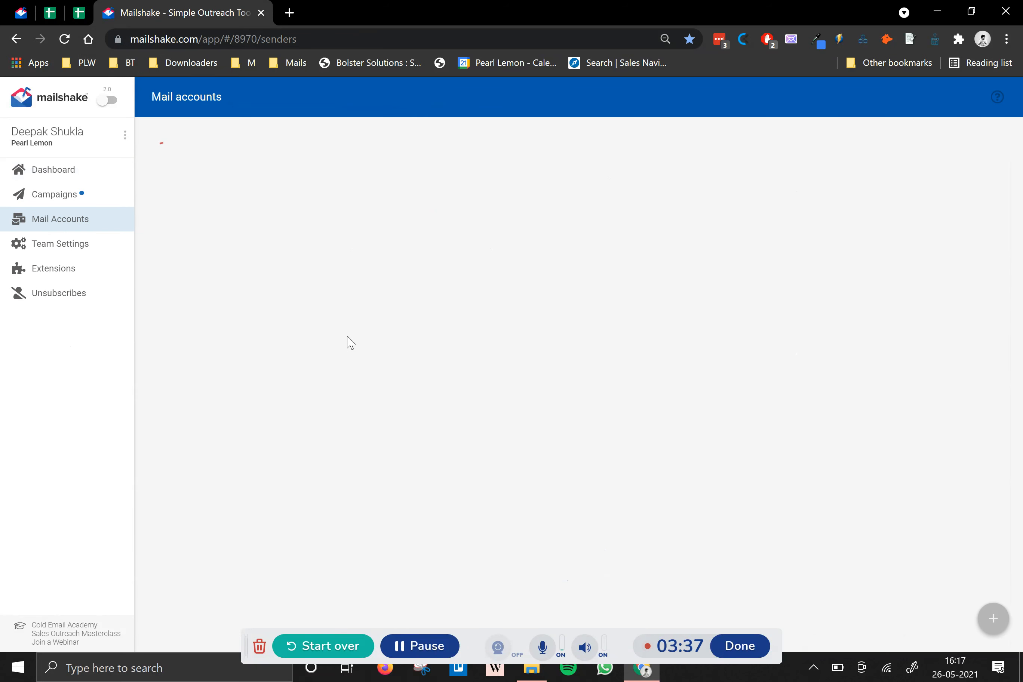
key(ctrl+f)
text(fugo)
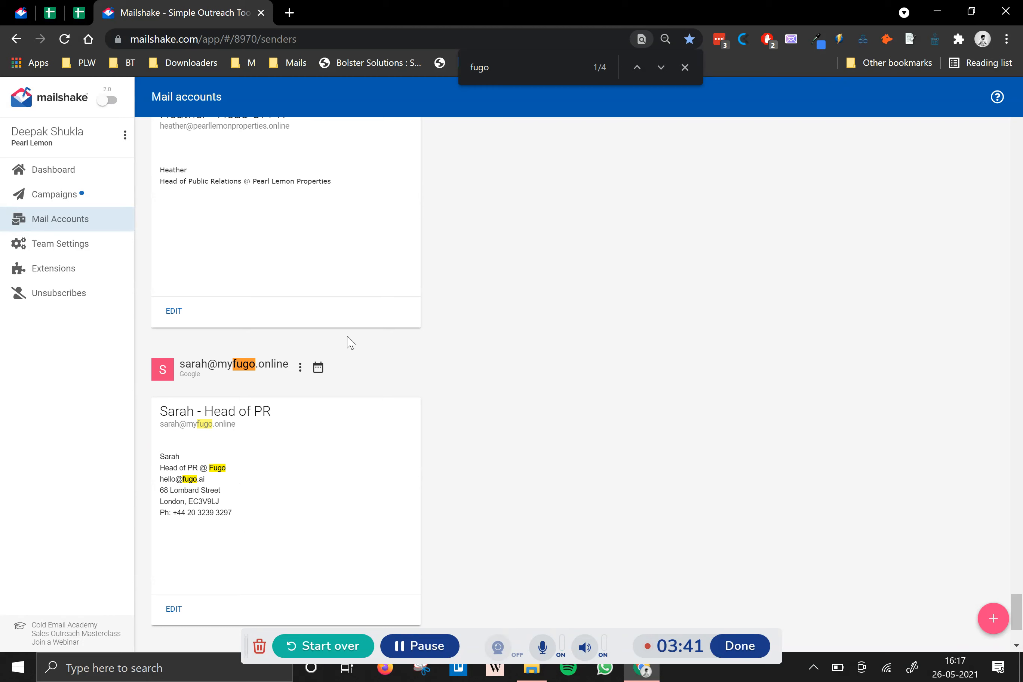
click(318, 369)
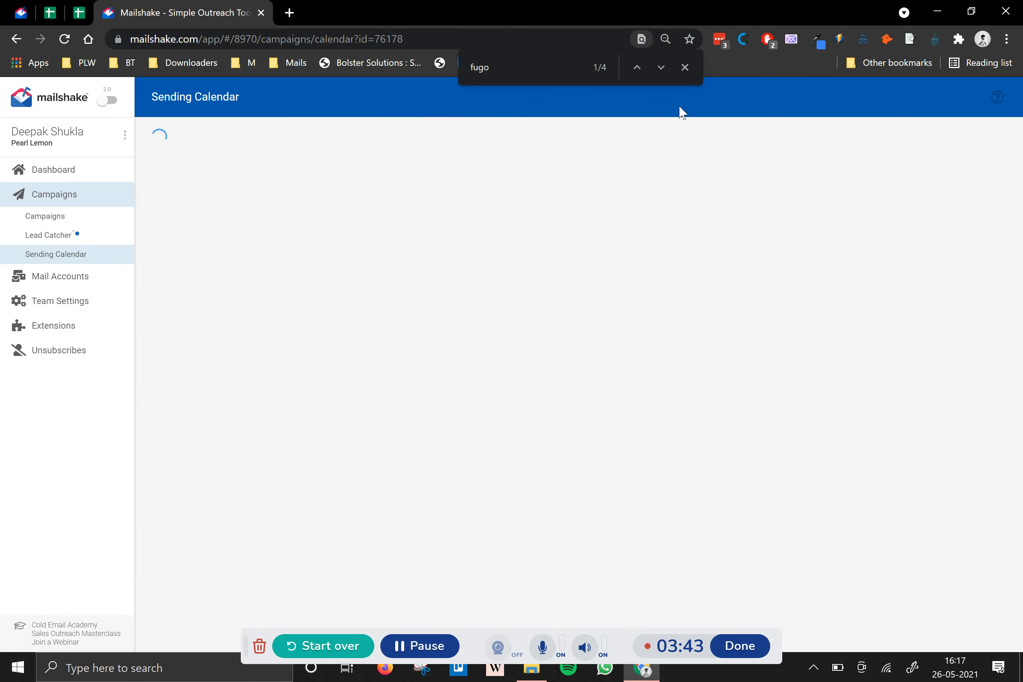
click(685, 68)
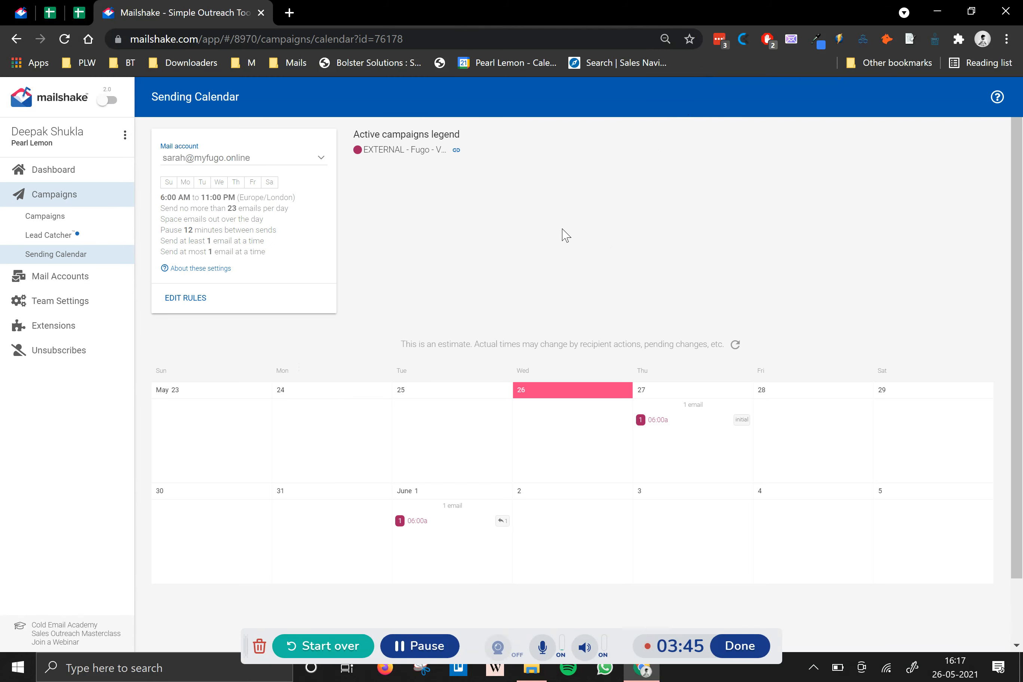
Examine which campaign and list the May 27 email belongs to, and refresh the sending calendar estimate.
scroll(557, 243, down, 2)
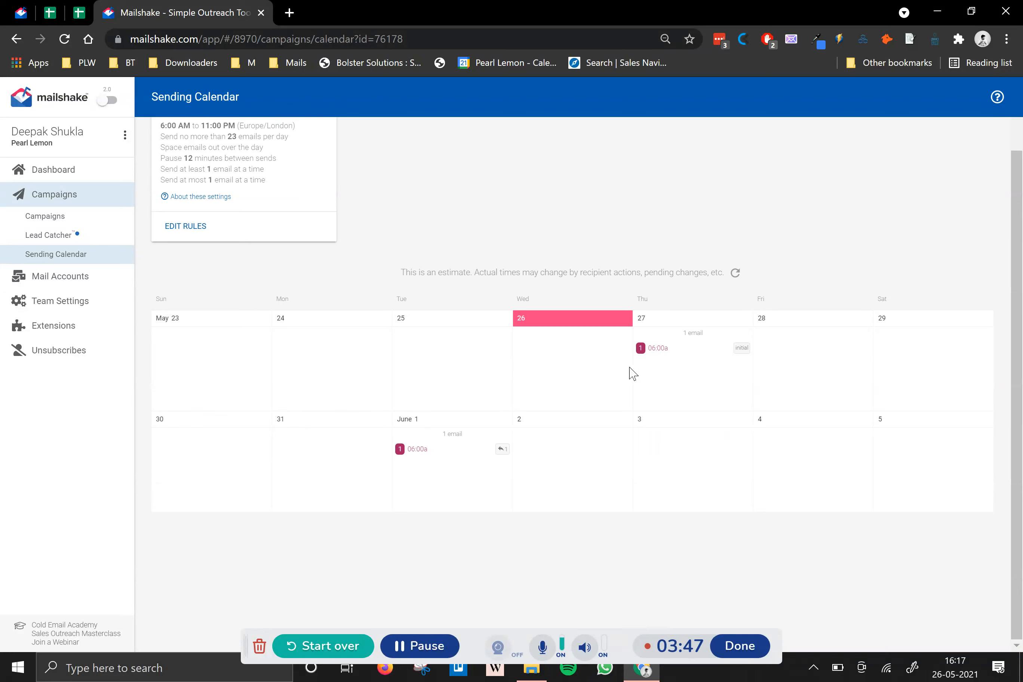
mouse_move(750, 362)
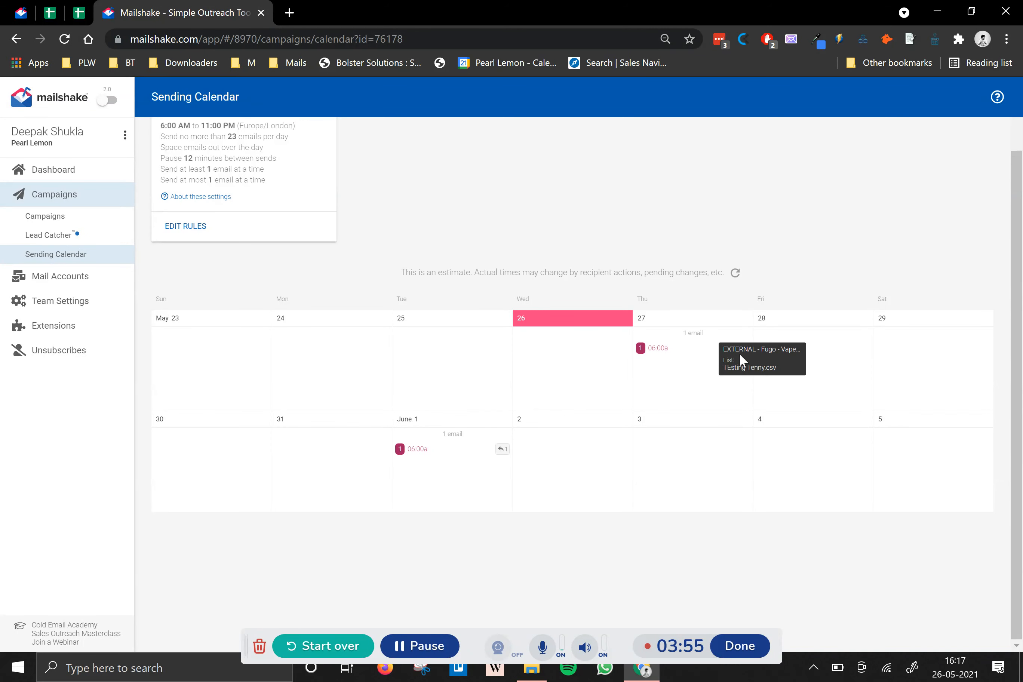
click(736, 272)
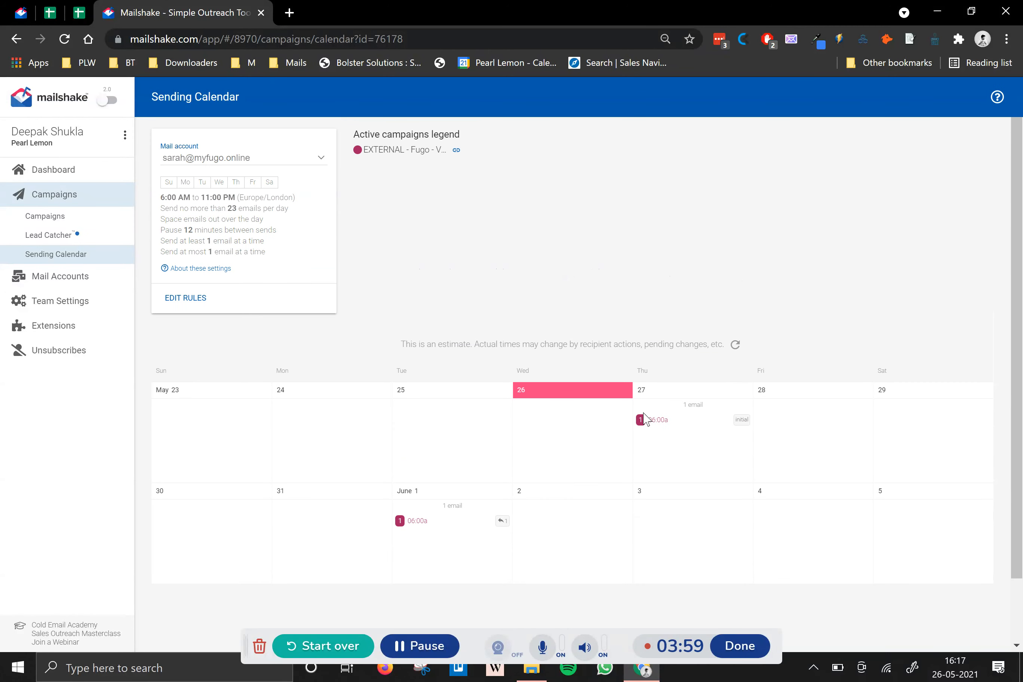
mouse_move(645, 424)
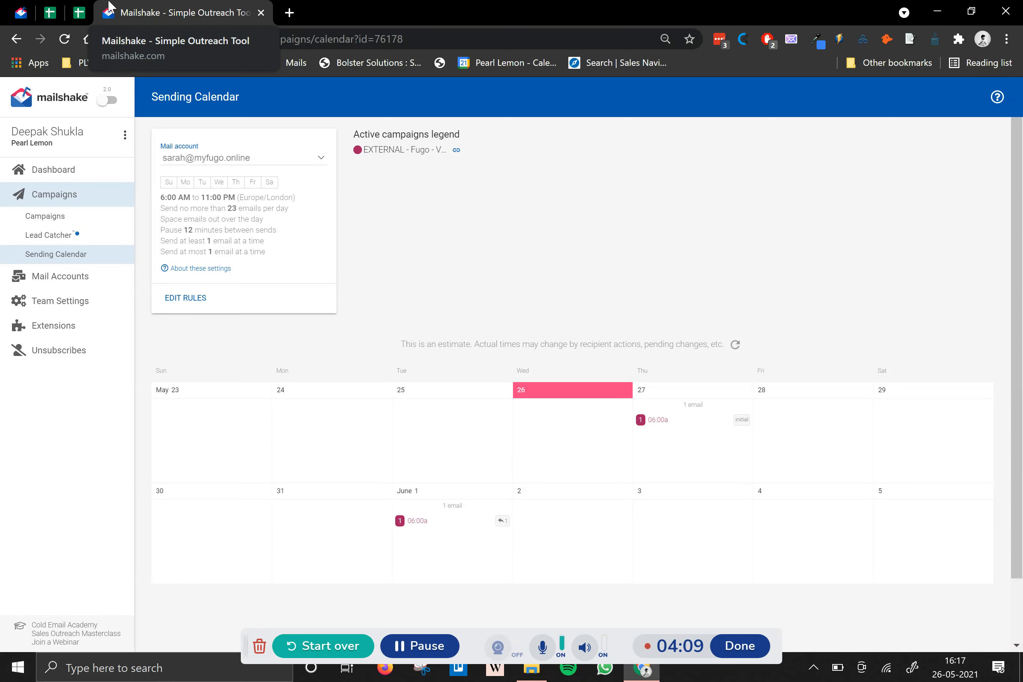
Switch to the Google Sheets file "Fugo Cold Email <> Cold Calling Data" and add a new sheet named Vape Stores.
click(79, 13)
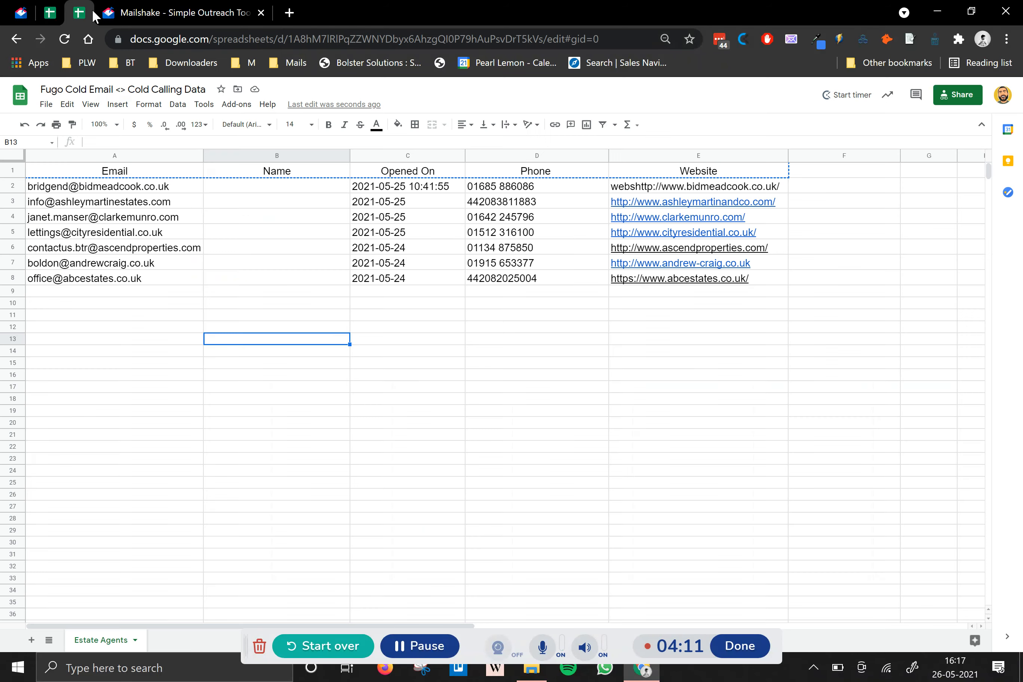
drag(481, 641, 503, 654)
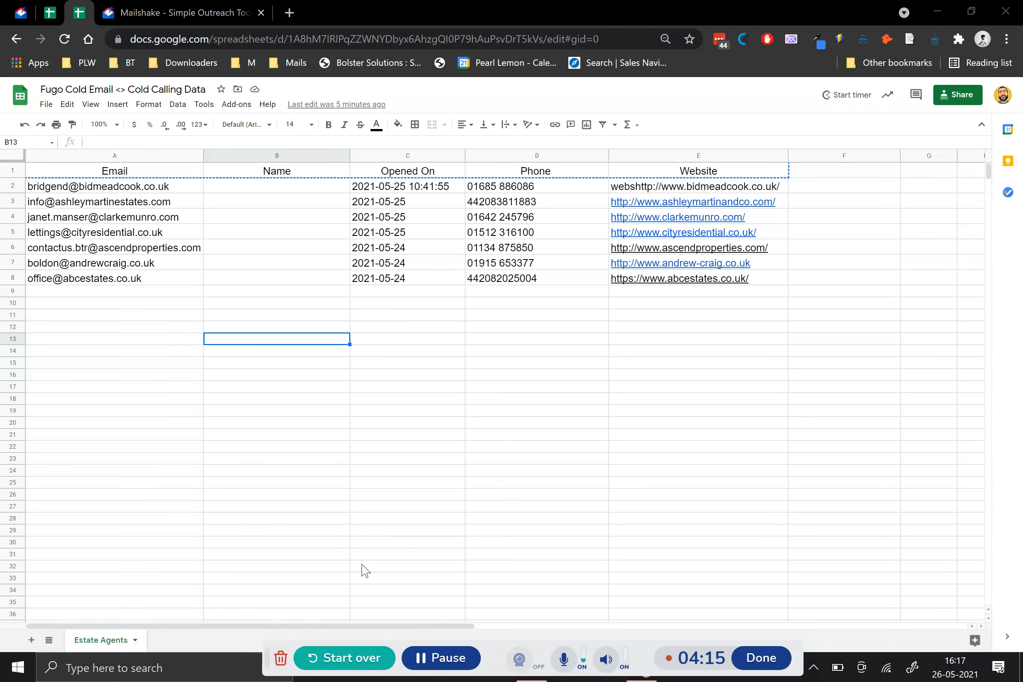
click(27, 642)
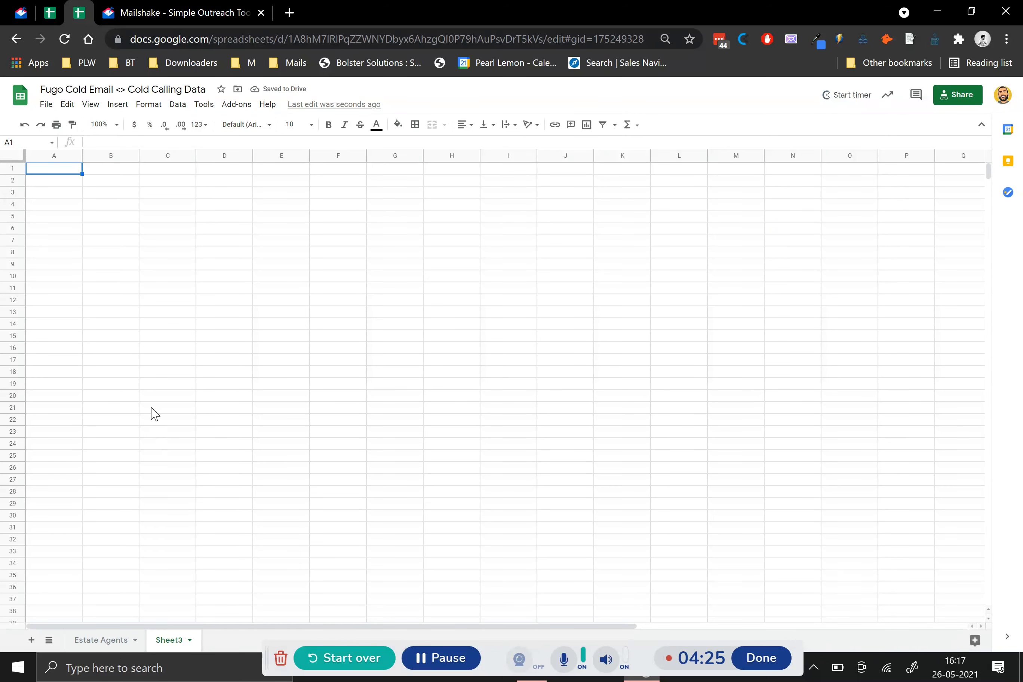
double_click(172, 641)
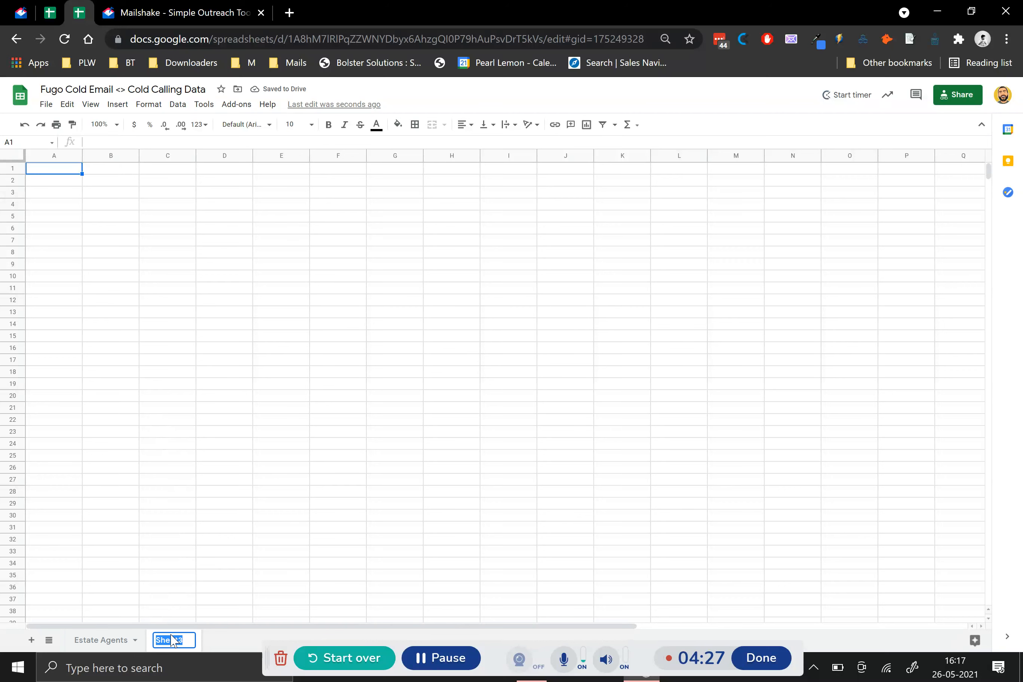
text(V)
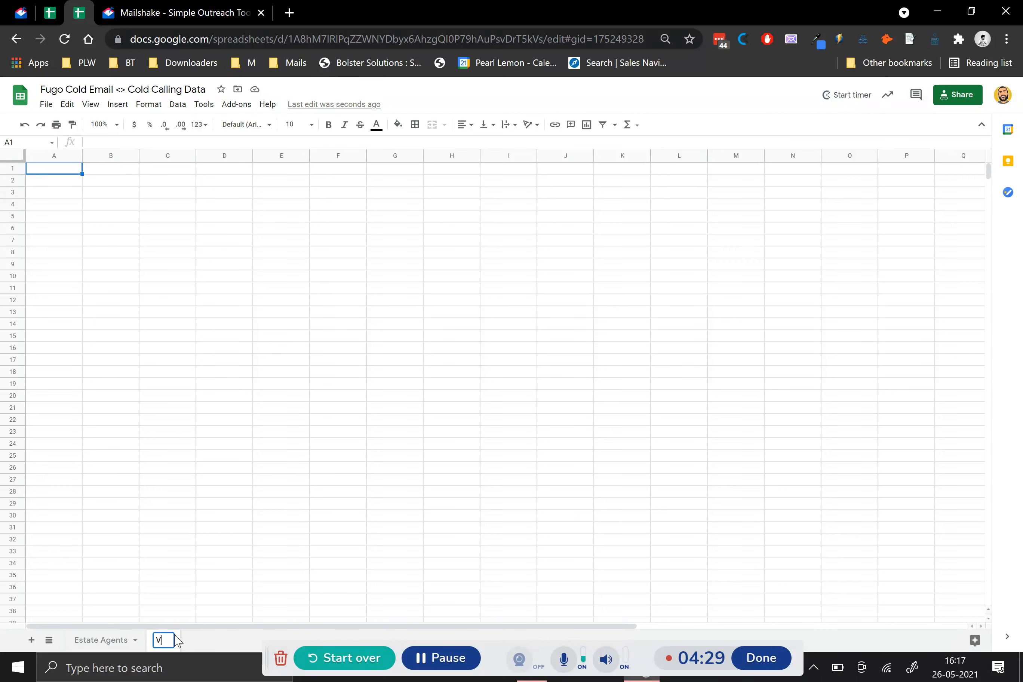
text(ape Stores)
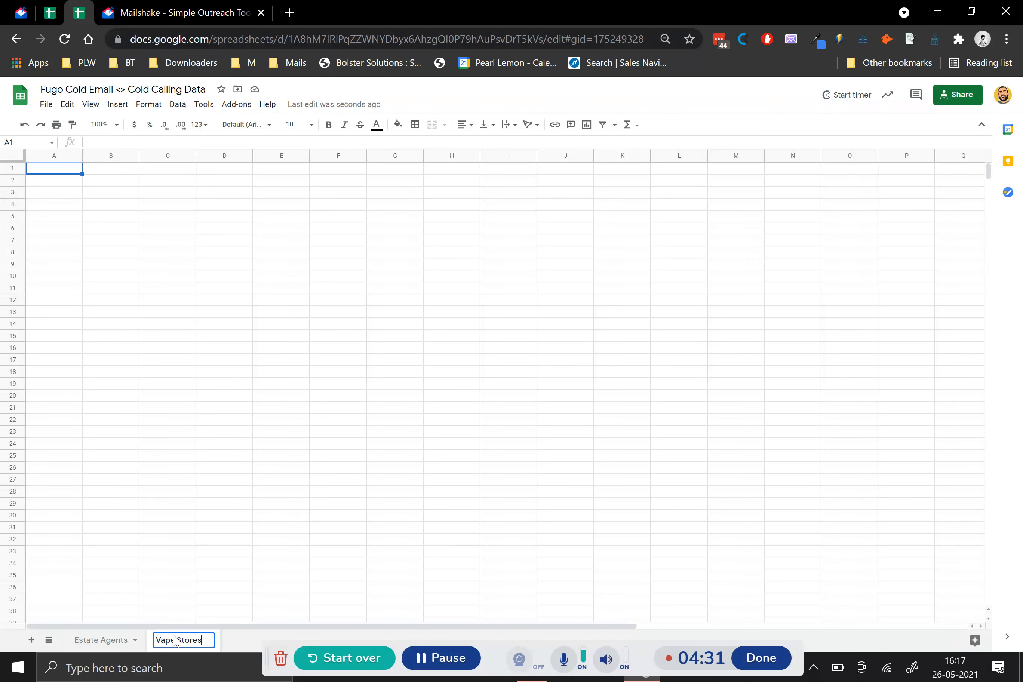
Copy the header row A1:E1 (Email to Website) from the Estate Agents sheet into cell A1 of the Vape Stores sheet.
click(118, 640)
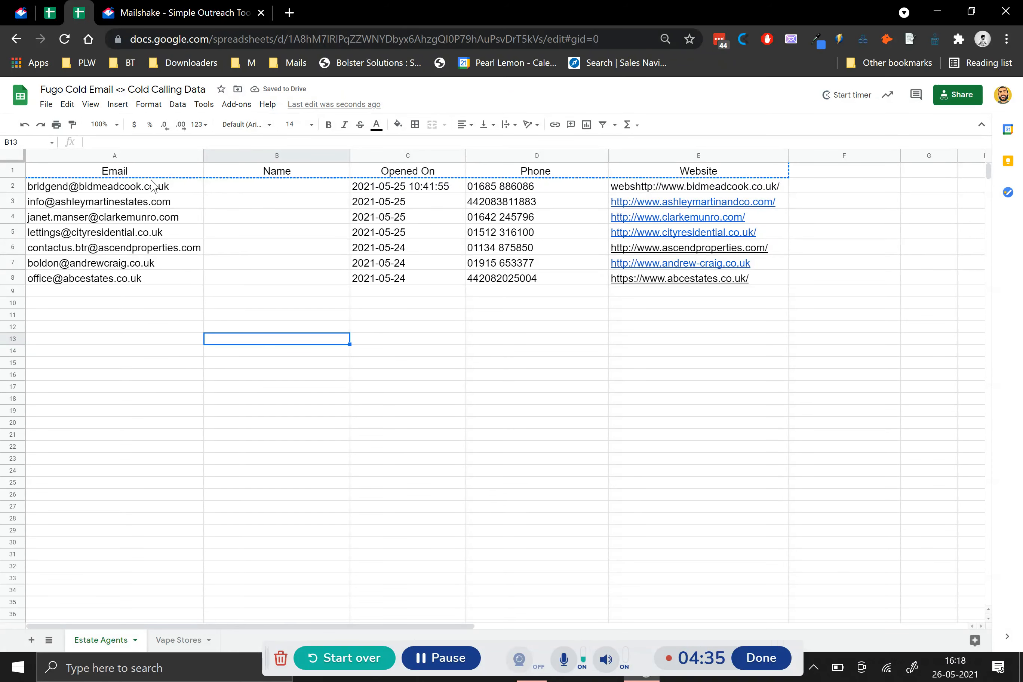
click(173, 172)
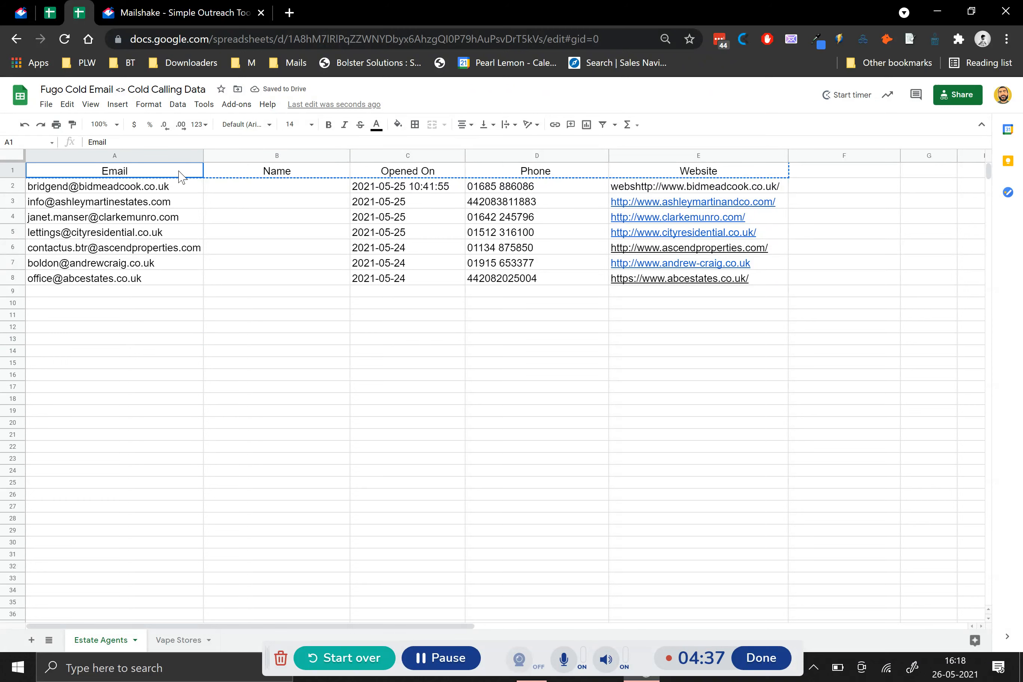
drag(181, 176, 237, 170)
drag(447, 161, 639, 173)
key(ctrl+c)
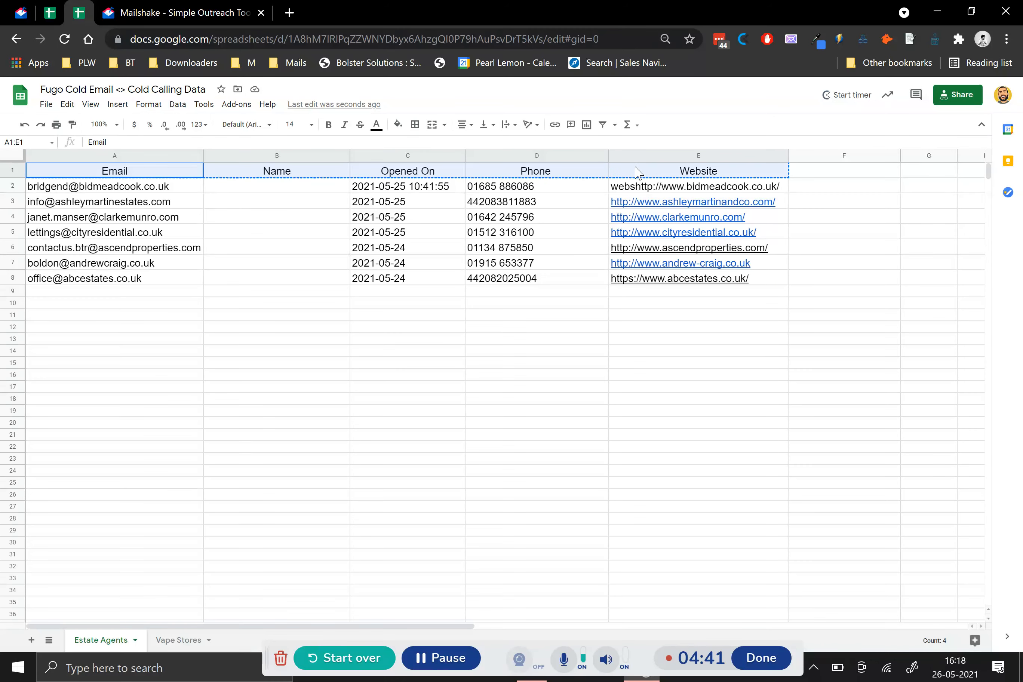
click(163, 650)
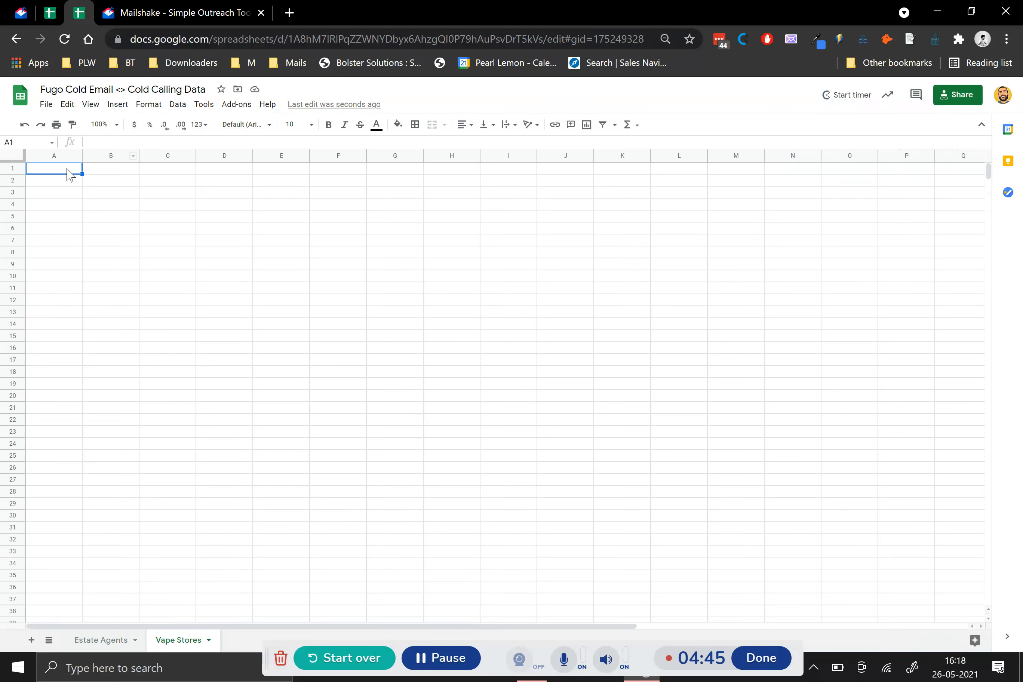
click(64, 172)
key(ctrl+v)
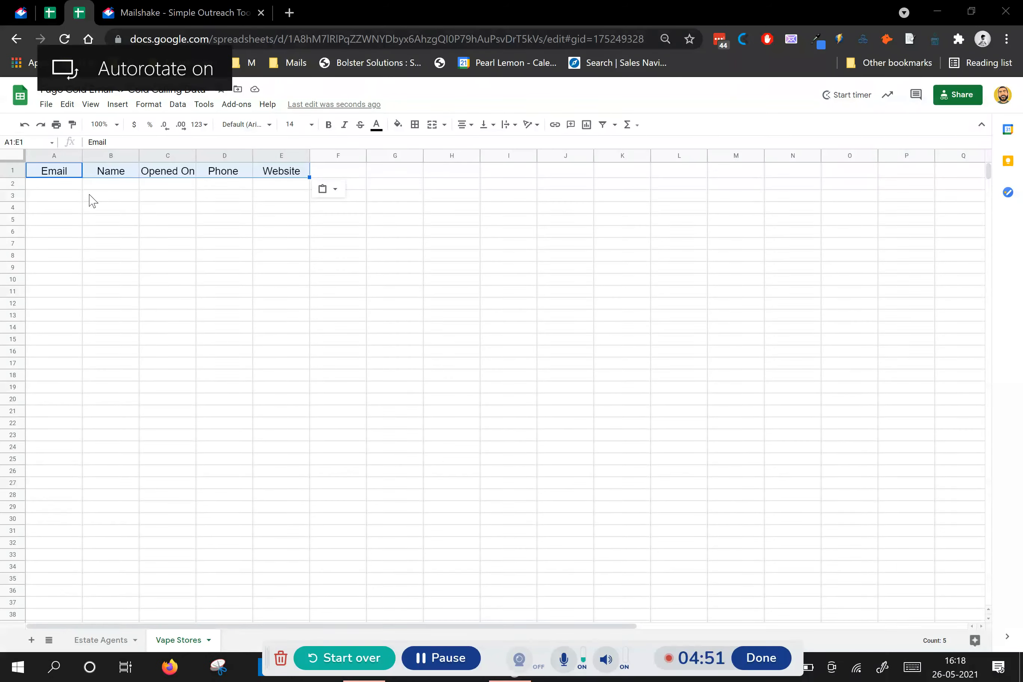
Widen columns A to E of the Vape Stores sheet so the Email, Name, Opened On, Phone and Website headers have ample room.
click(81, 157)
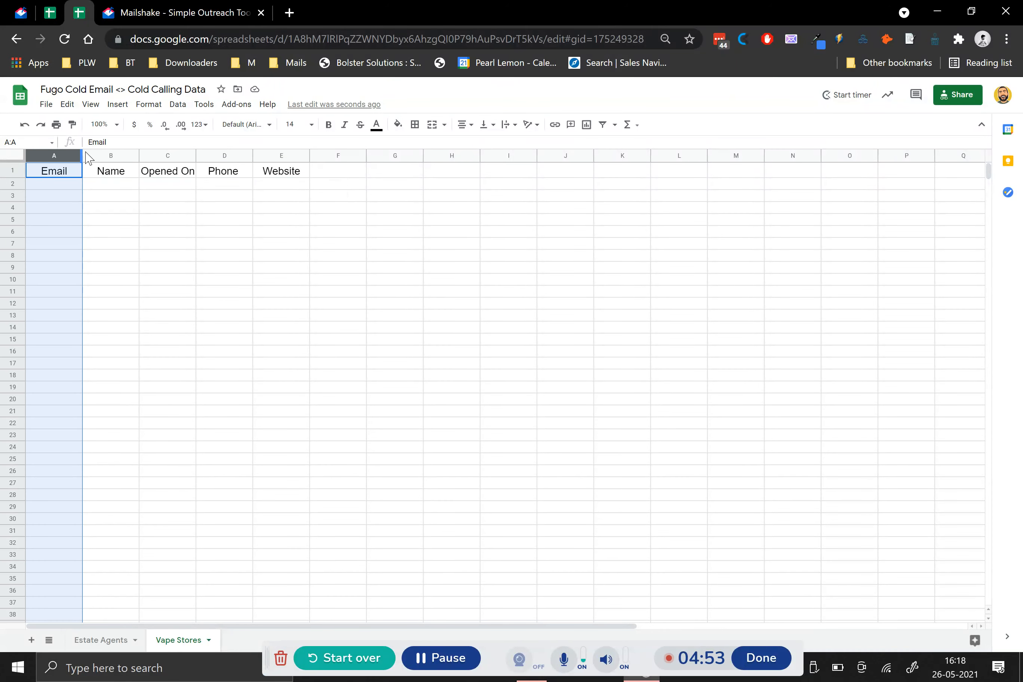
click(94, 210)
double_click(98, 205)
drag(96, 161, 301, 167)
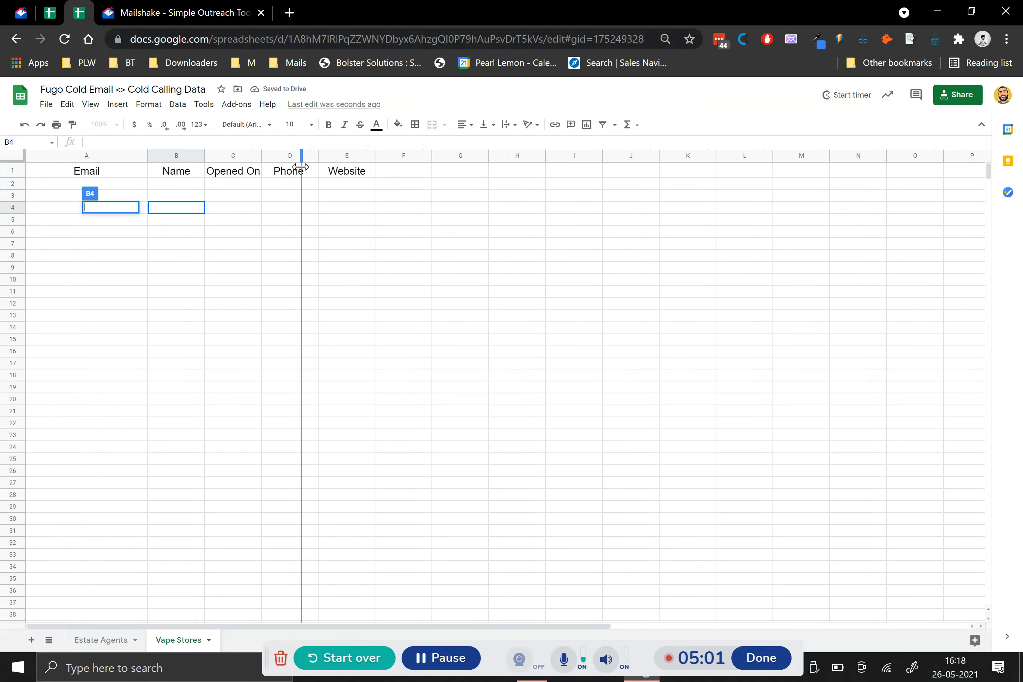
drag(369, 160, 370, 160)
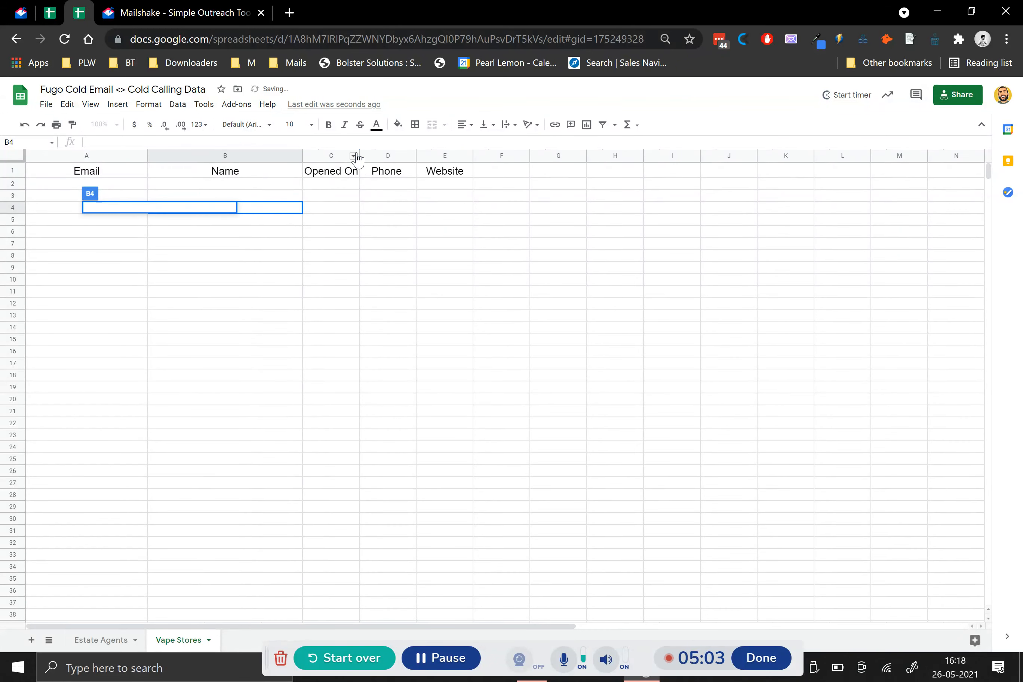
click(355, 242)
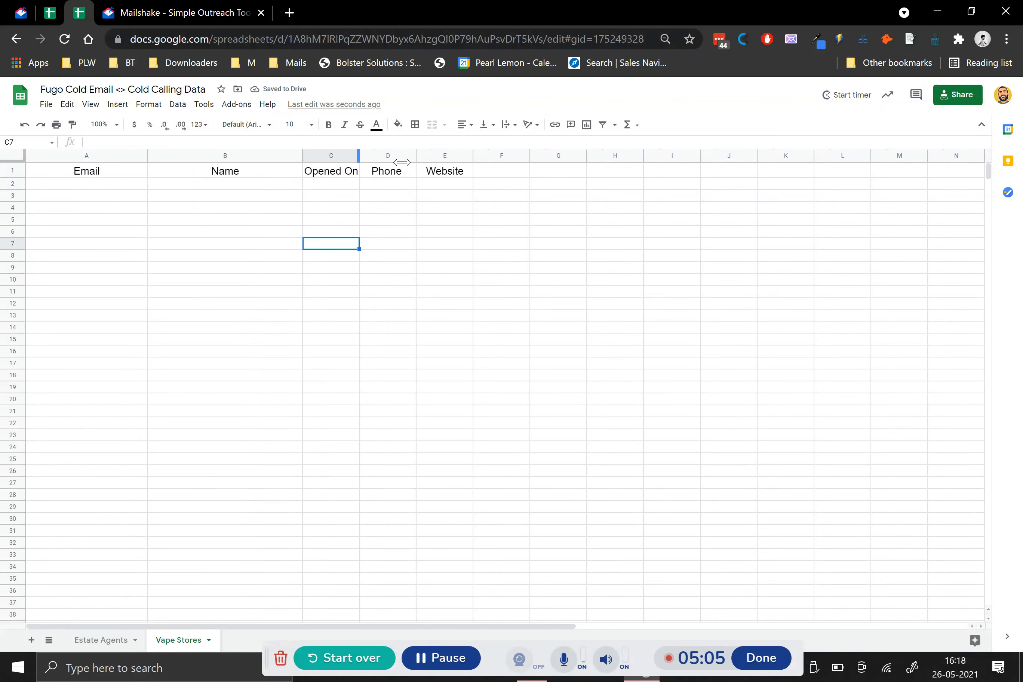
drag(360, 156, 567, 158)
drag(641, 167, 648, 174)
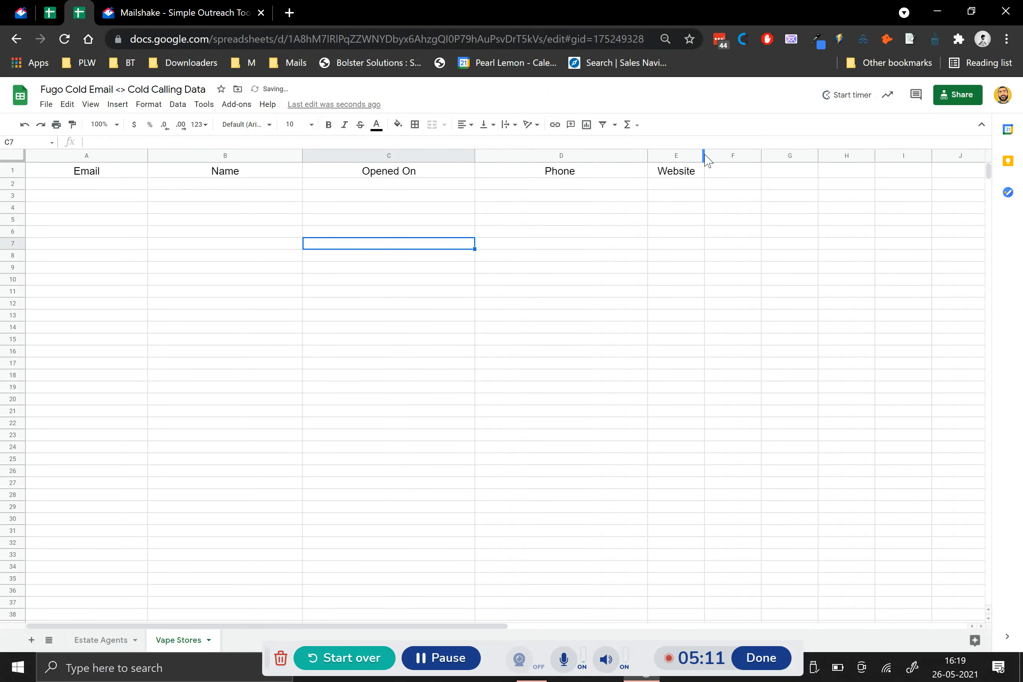
drag(704, 155, 820, 169)
click(642, 270)
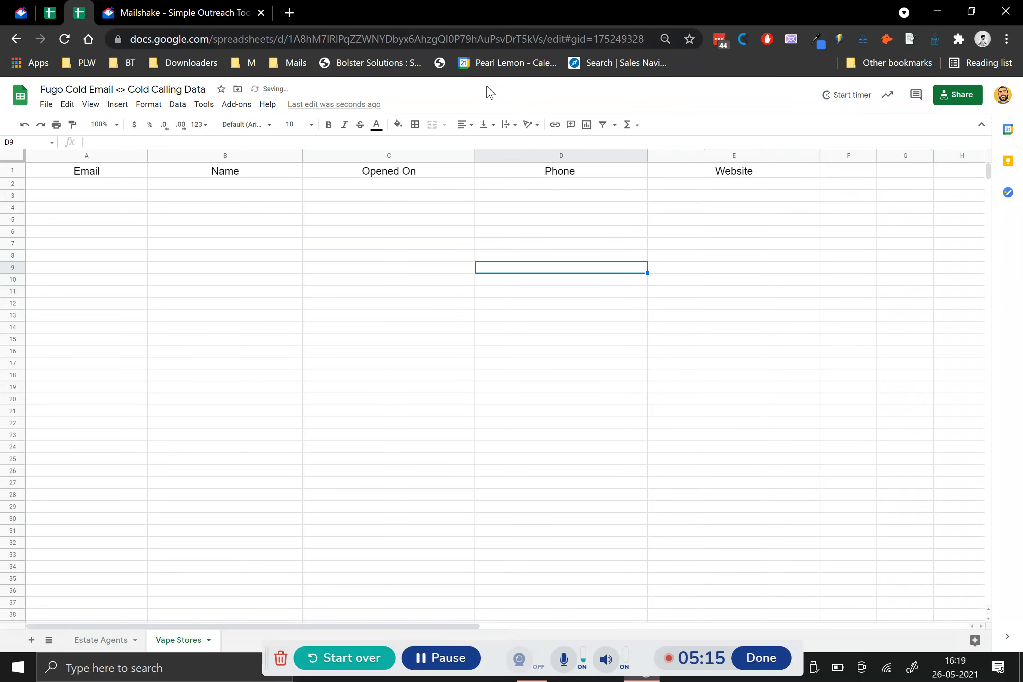
Open the Zapier dashboard at zapier.com in a new browser tab.
key(ctrl+t)
text(zap)
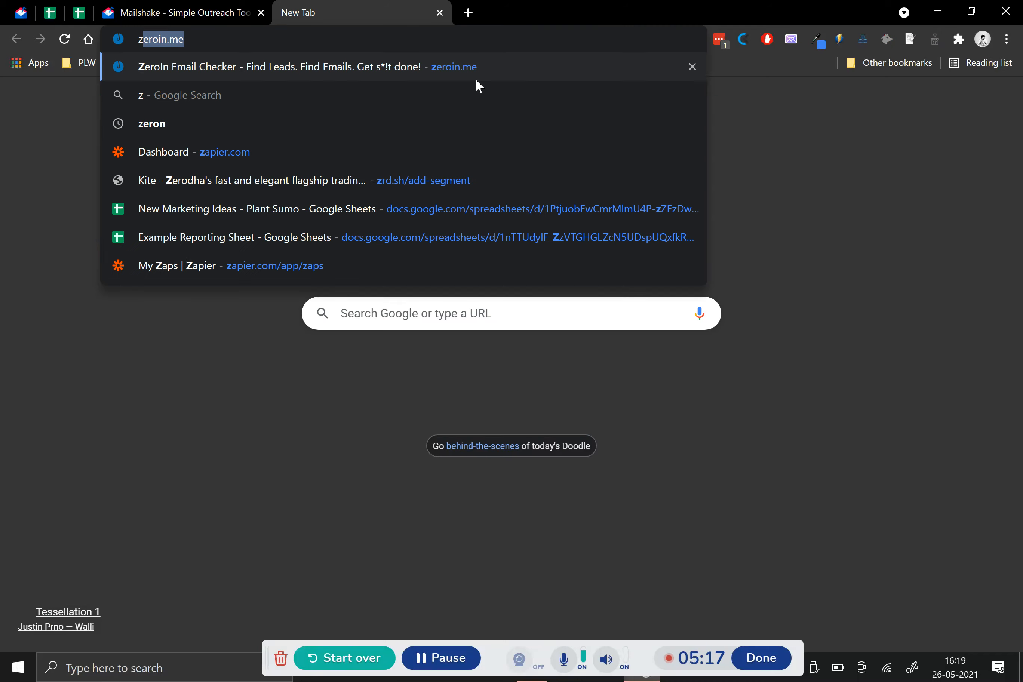
key(BackSpace)
key(BackSpace)
text(zapier.c)
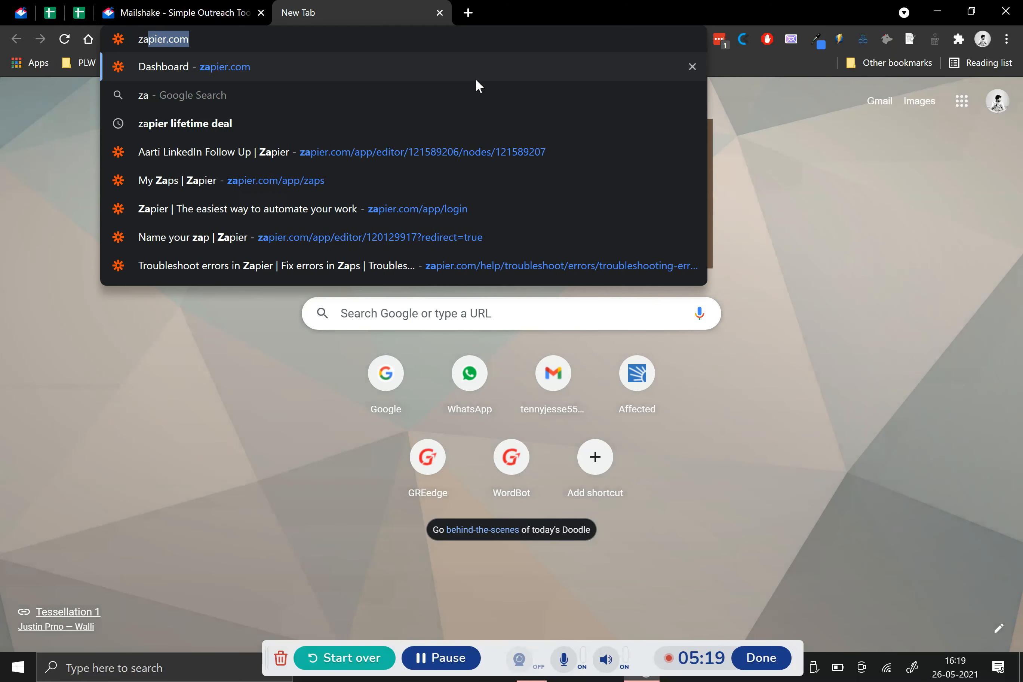
key(Return)
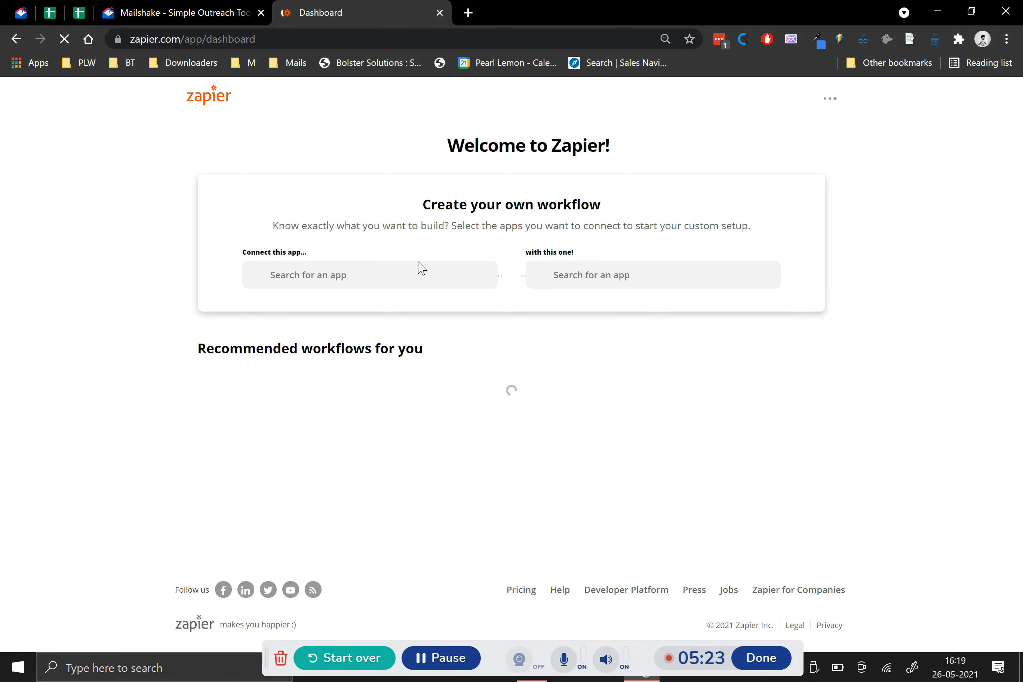
click(395, 278)
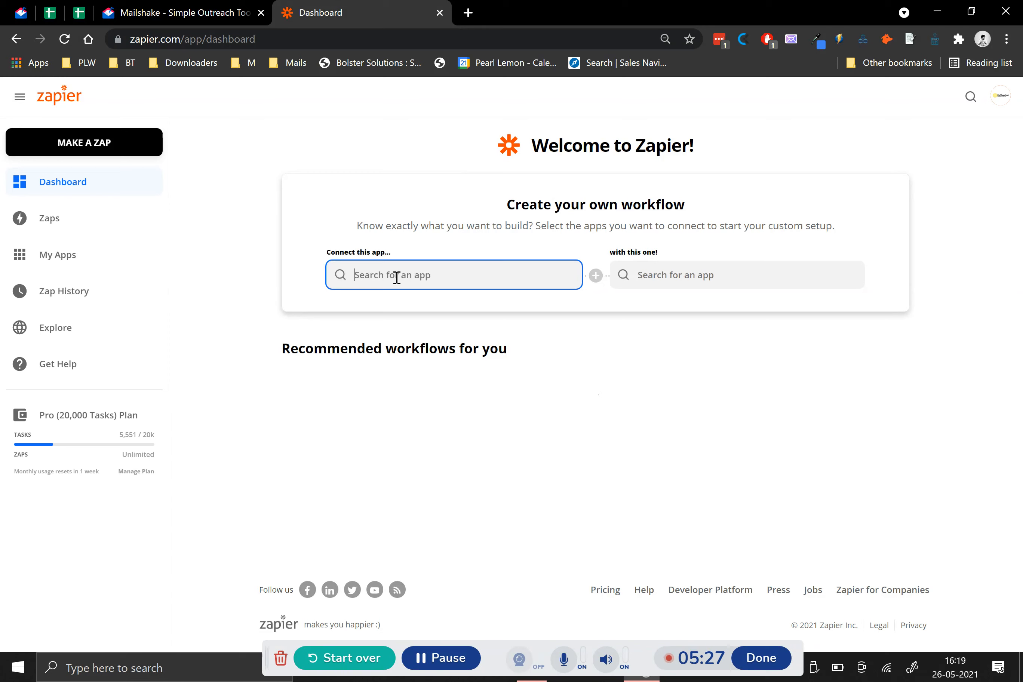
text(Google she)
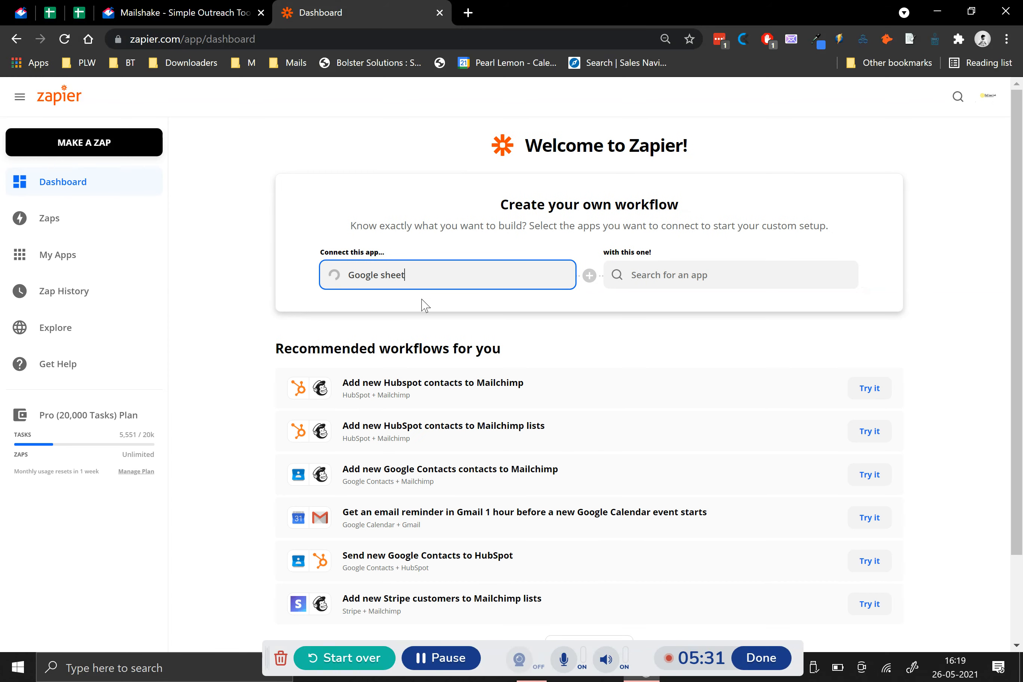
text(et)
click(480, 306)
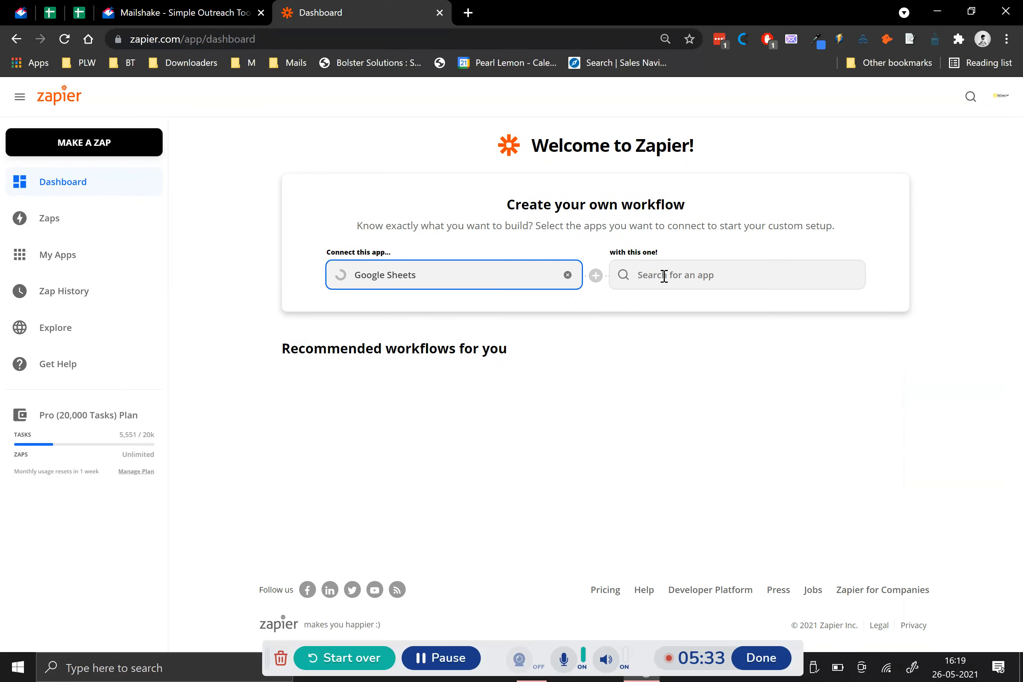
Create a new Zap that connects Mailshake as the first app with Google Sheets as the second.
click(541, 267)
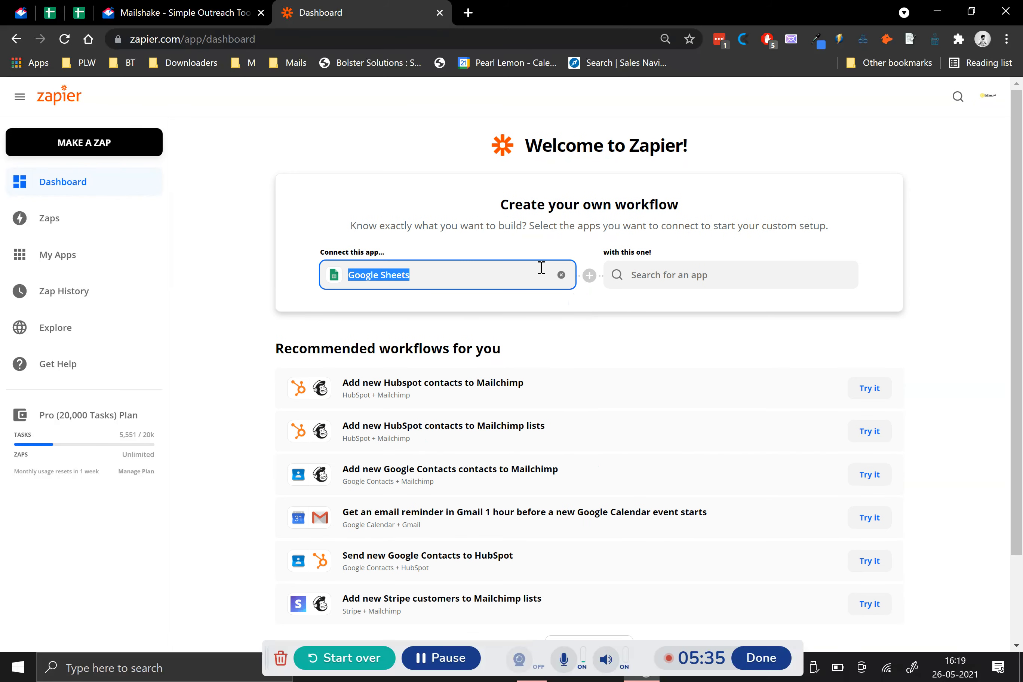
text(mails)
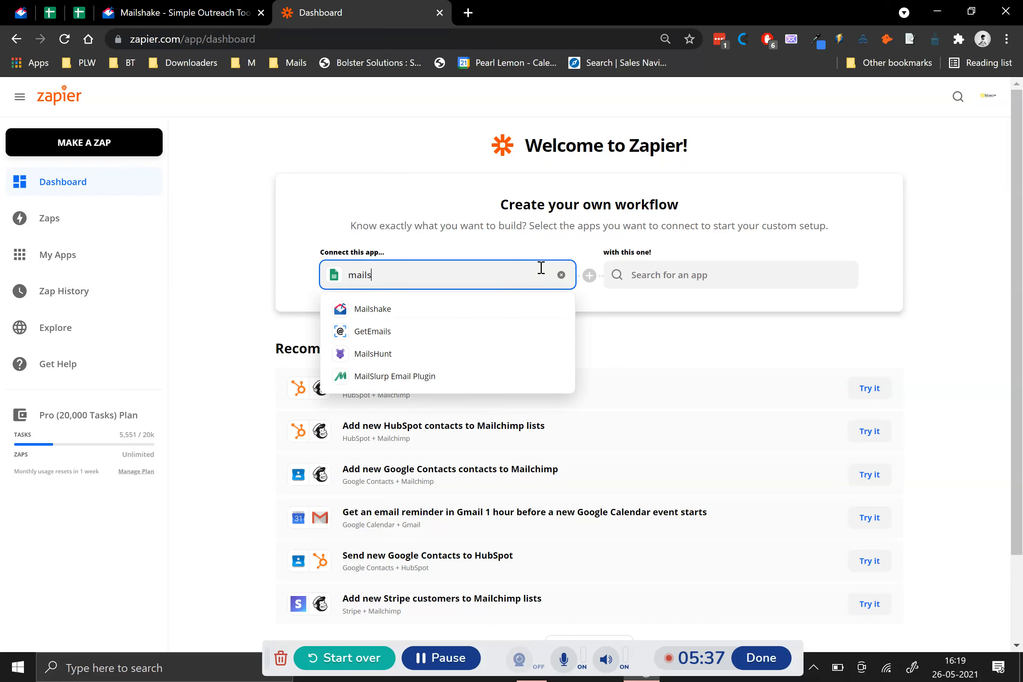
click(422, 316)
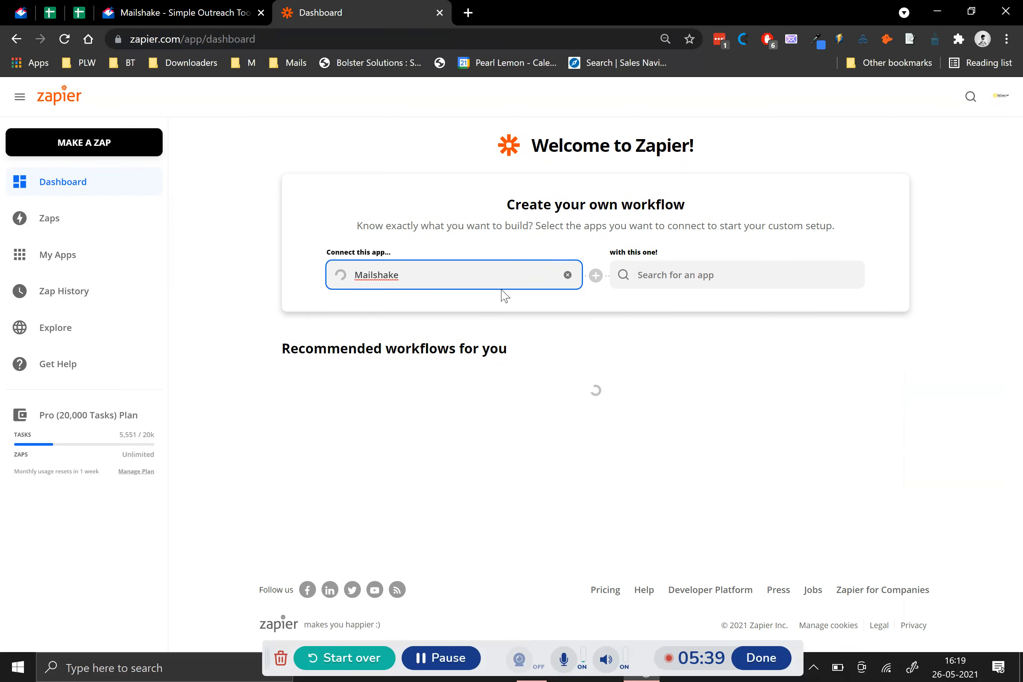
click(764, 268)
text(Go)
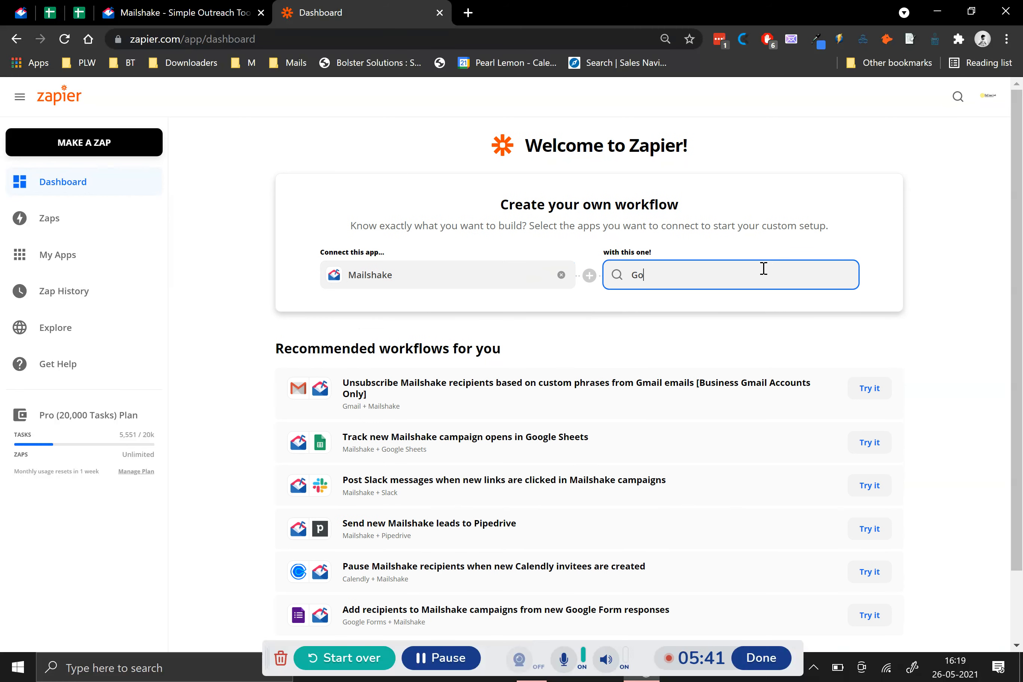
text(olge Shee)
key(ctrl+a)
text(Google Sheet)
click(659, 309)
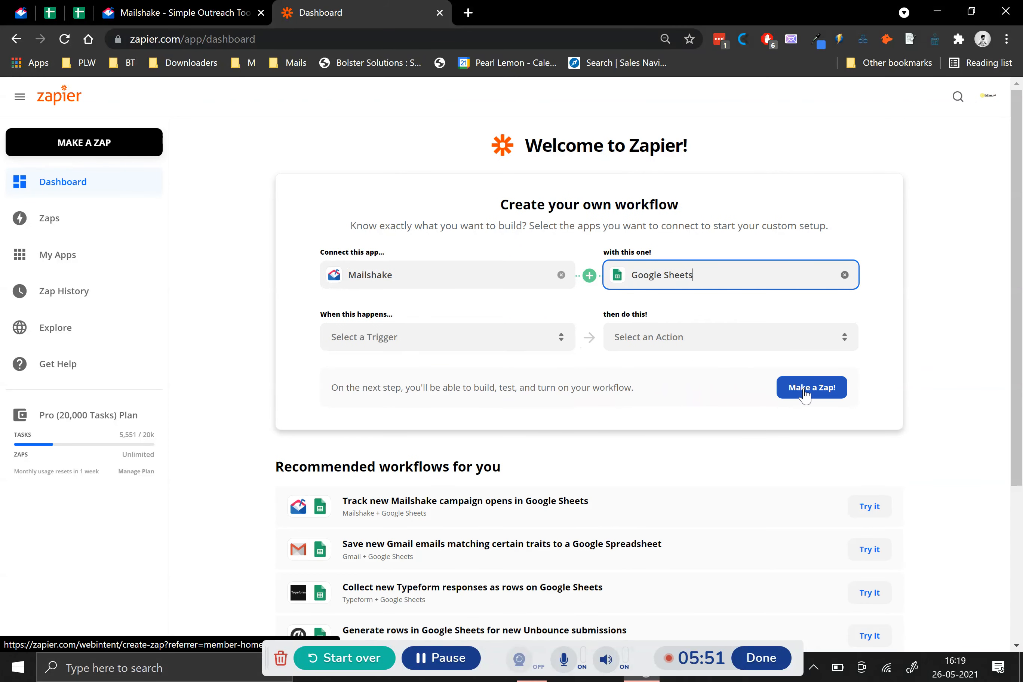
scroll(806, 394, down, 5)
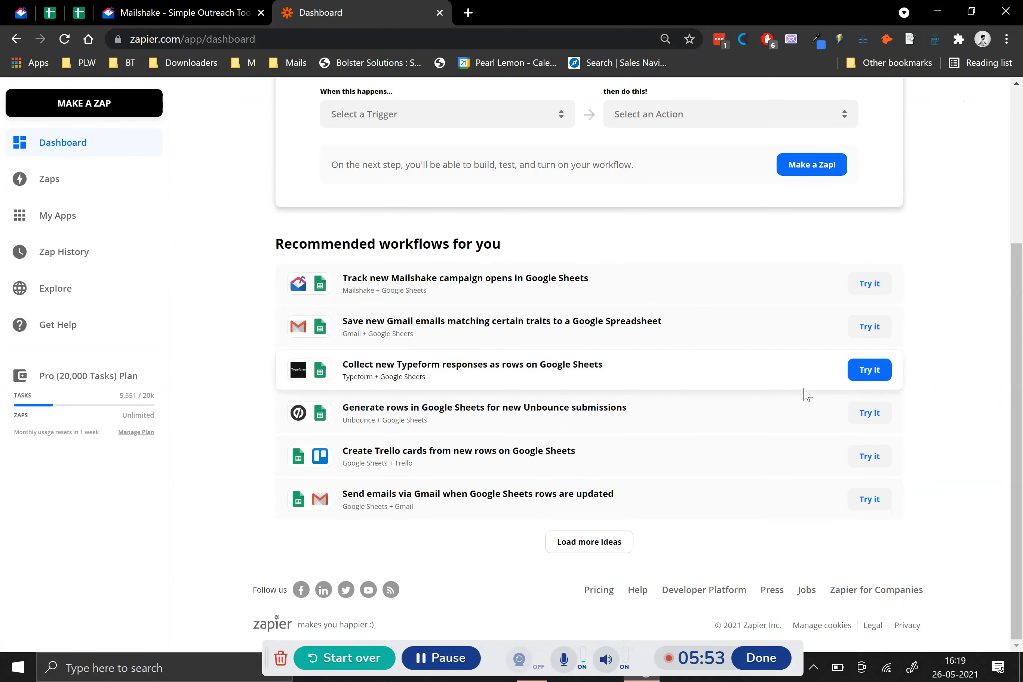
scroll(806, 394, up, 3)
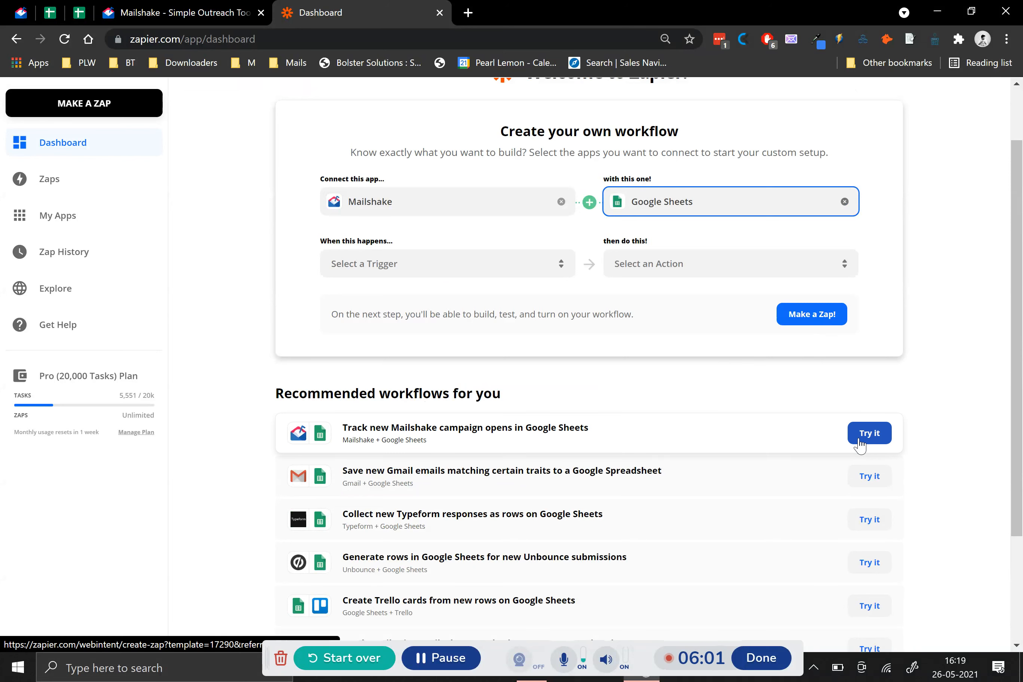
click(821, 325)
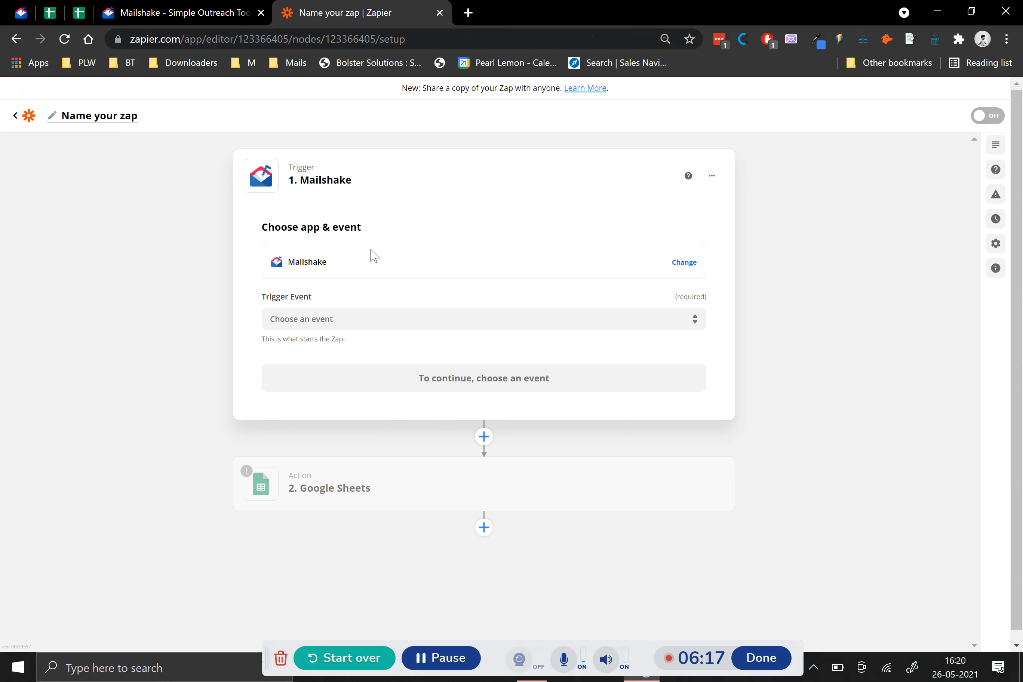
Set the Mailshake trigger event to New Open and choose the Mailshake Pearl Lemon #10 account.
click(364, 314)
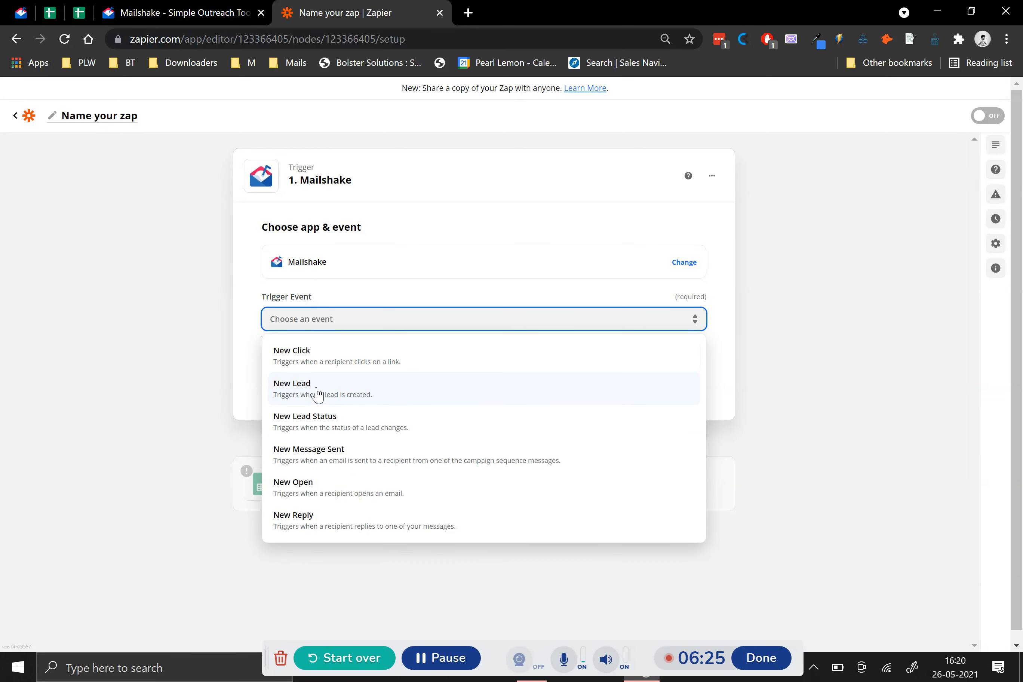
click(331, 489)
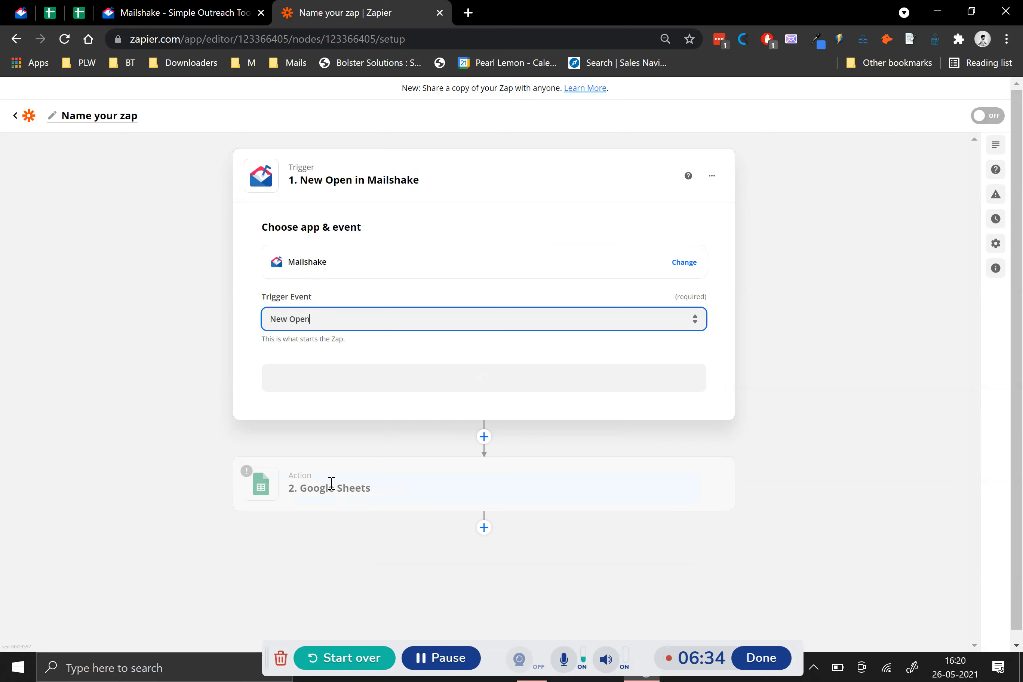
click(408, 388)
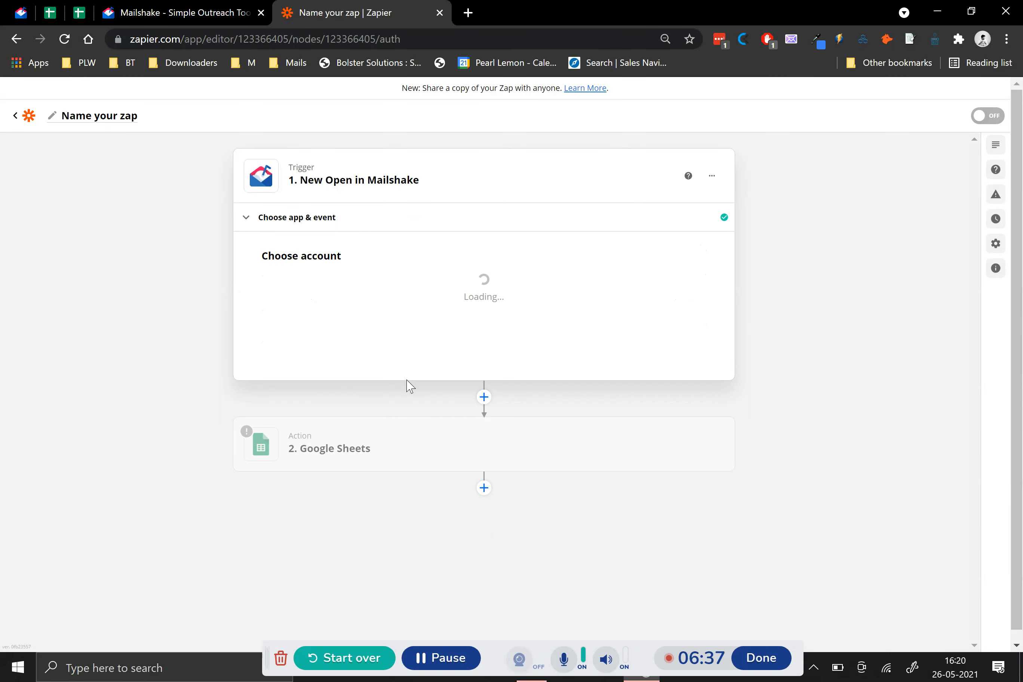
click(327, 299)
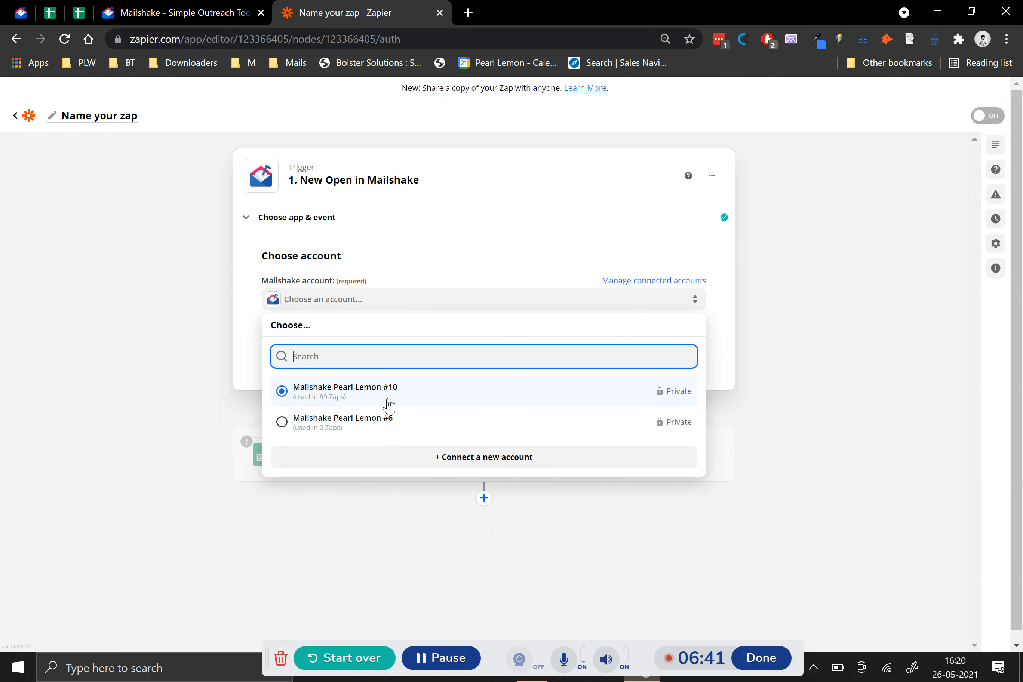
click(401, 401)
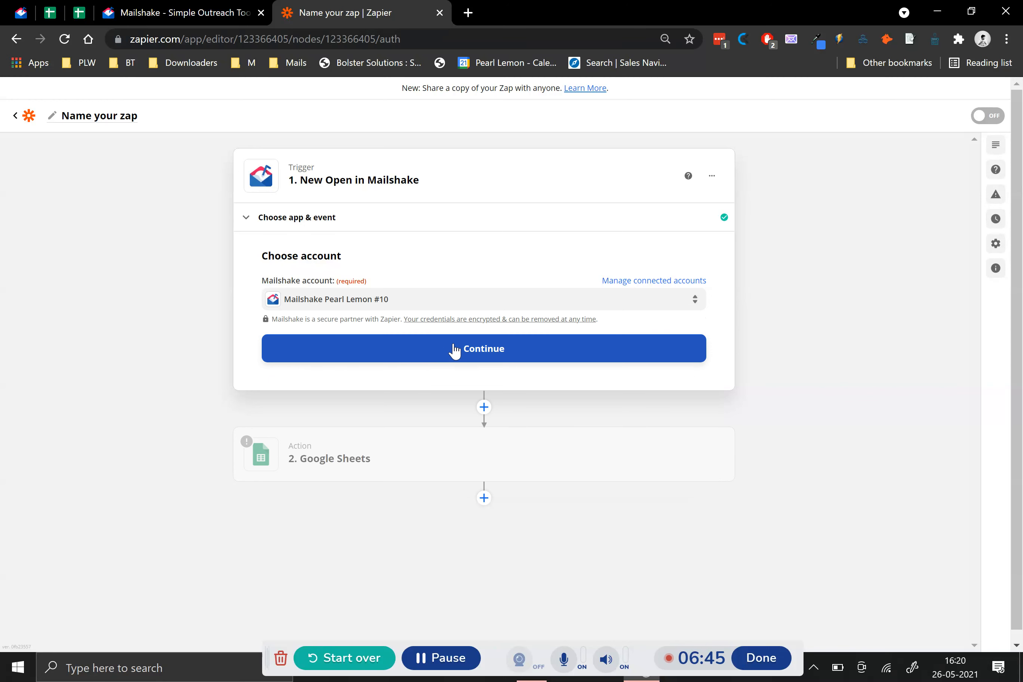
click(455, 351)
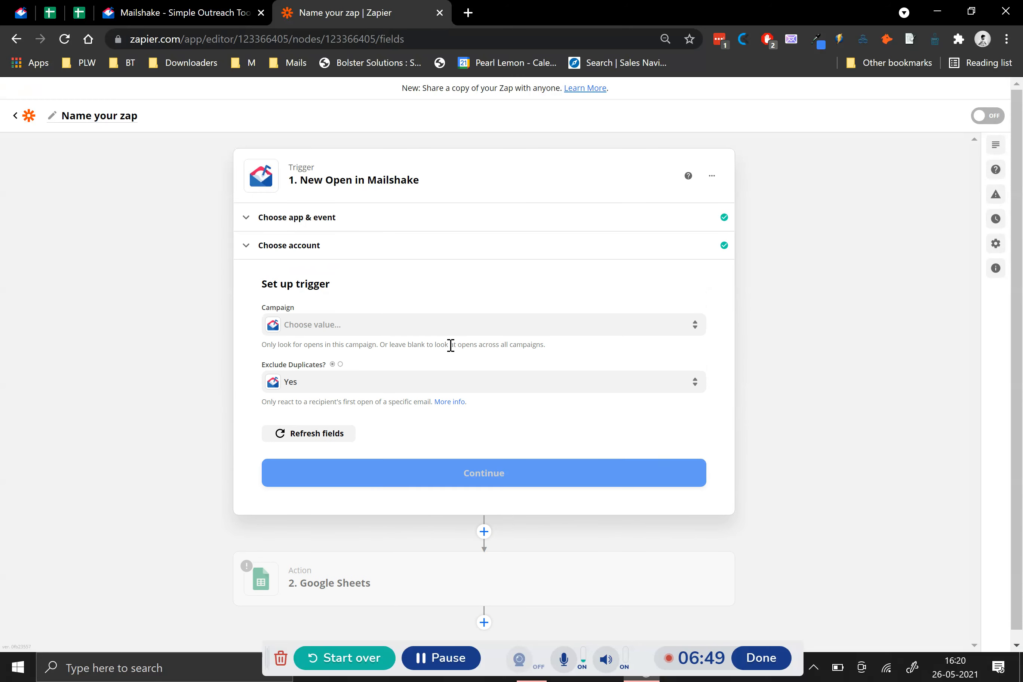
Restrict the New Open trigger to the campaign EXTERNAL - Fugo - Vape Shops - Cold Email, keeping duplicates excluded.
click(324, 327)
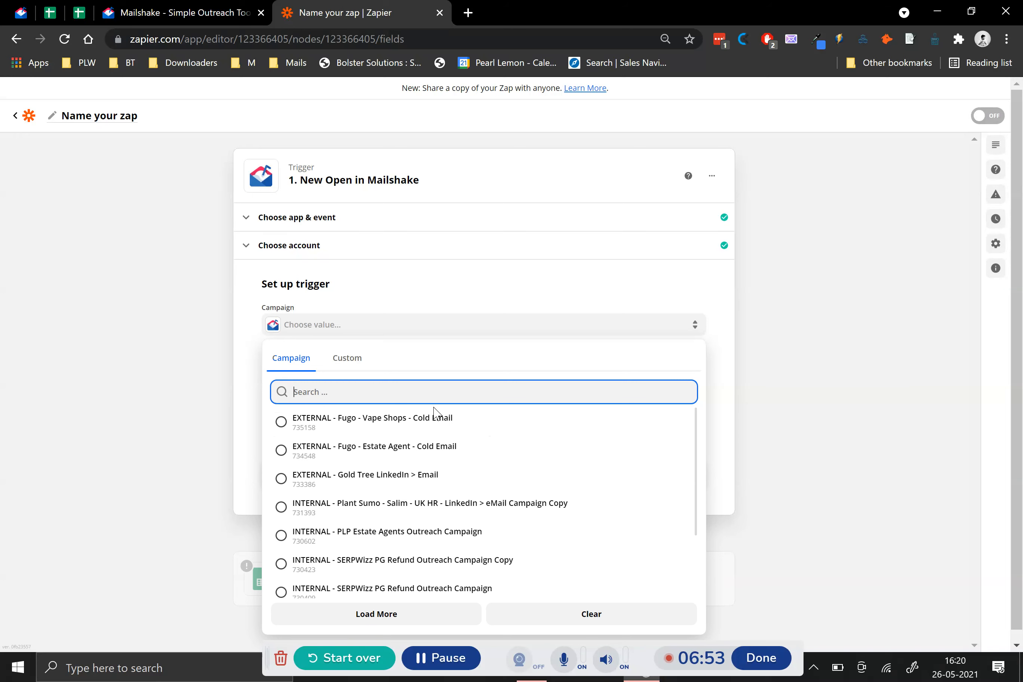
click(393, 430)
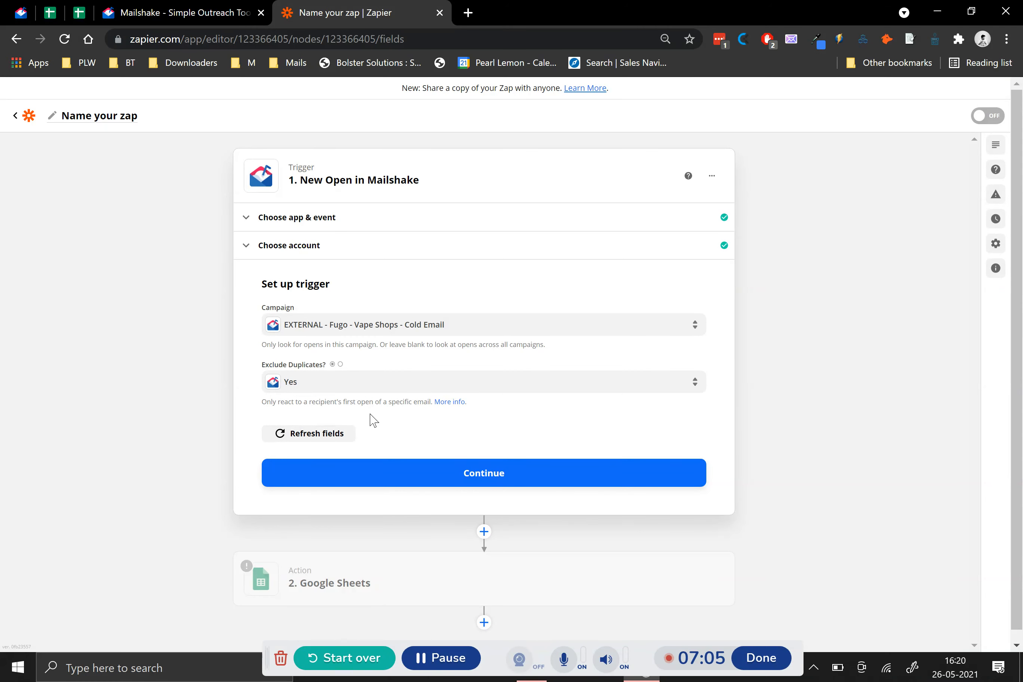
click(413, 484)
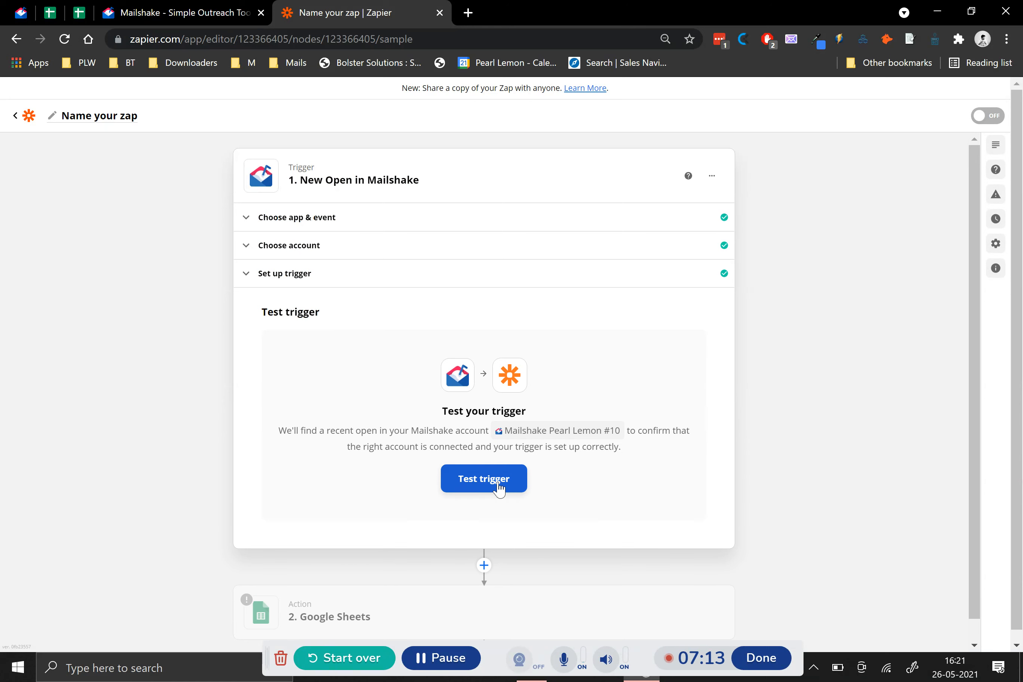
Test the New Open trigger and check the Mailshake sending calendar for the campaign's first scheduled email.
click(504, 493)
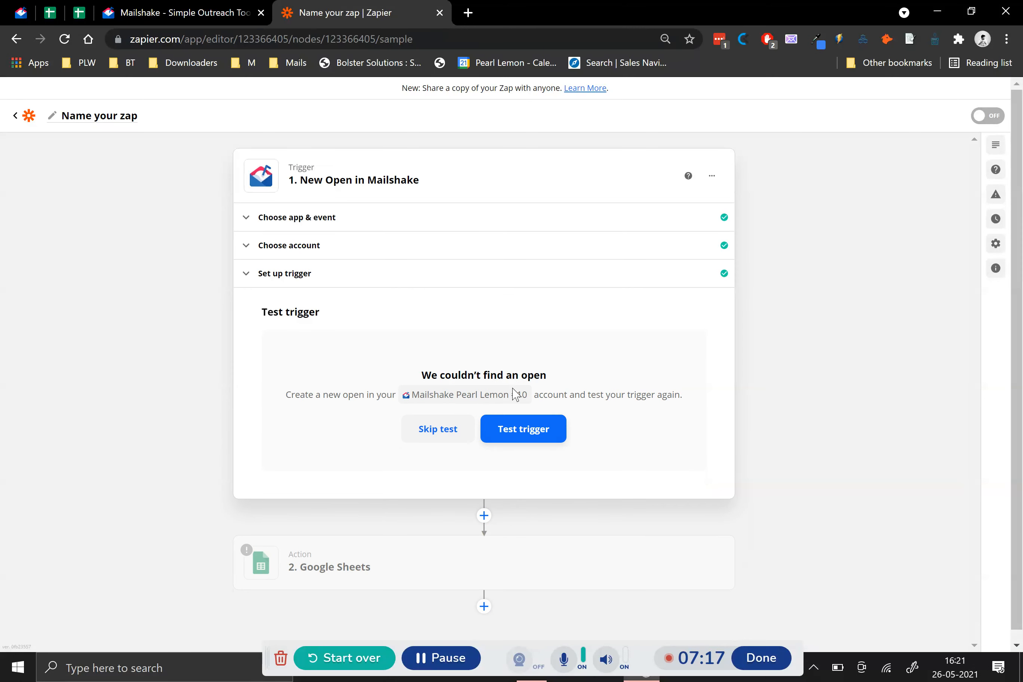
drag(424, 383, 554, 383)
click(137, 7)
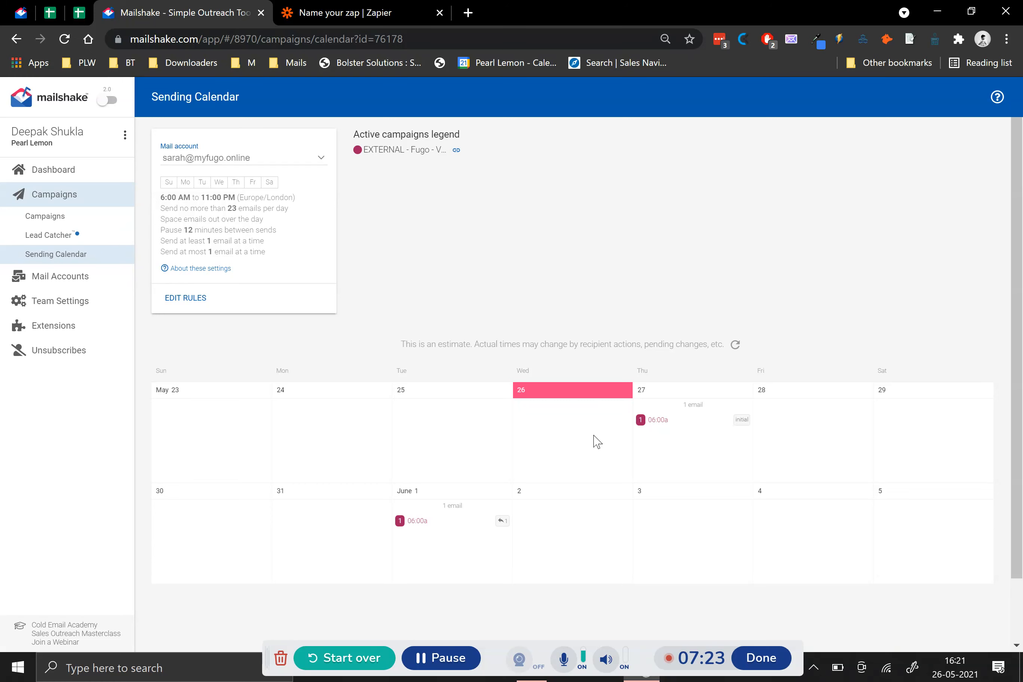
mouse_move(654, 422)
Open the existing Zap "Fugo Cold Email <> Cold Calling Data" in a new browser tab for reference.
click(468, 15)
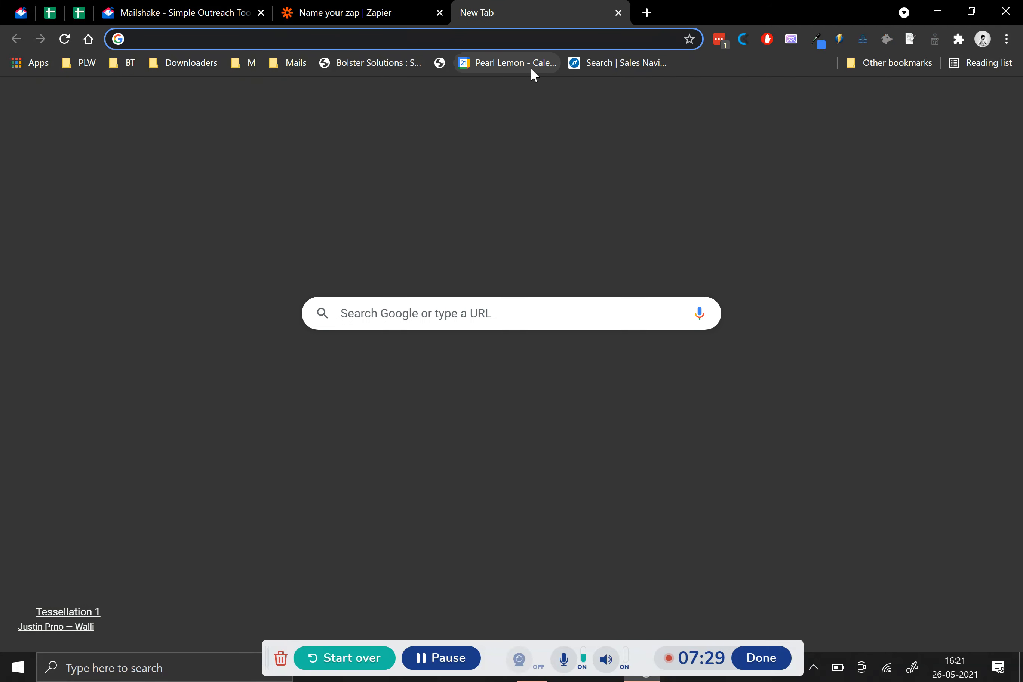
text(zapier)
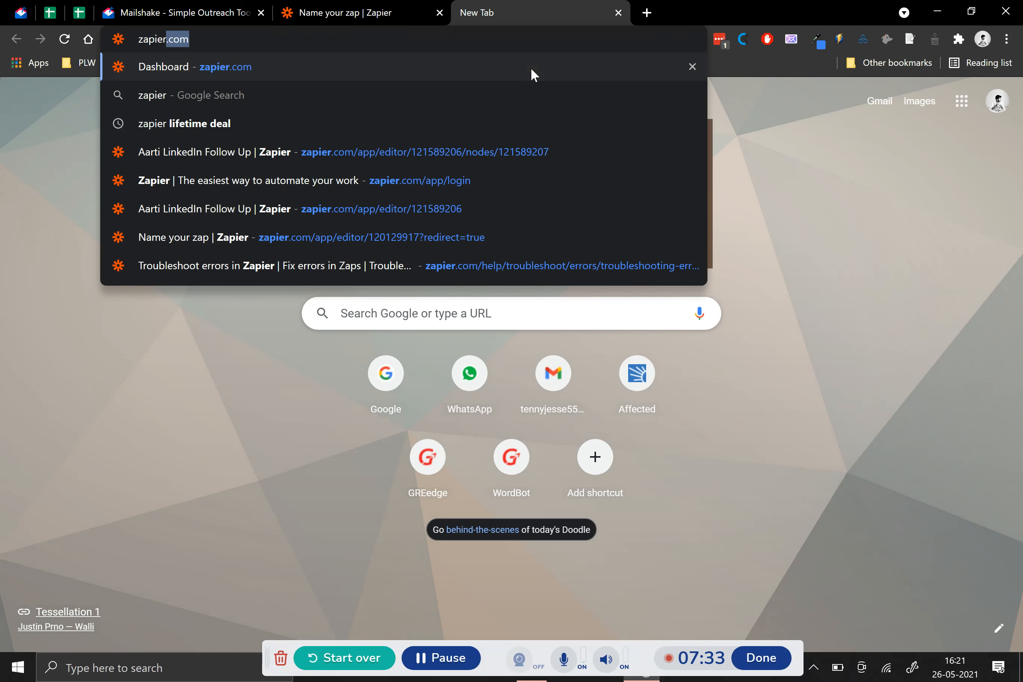
text( c)
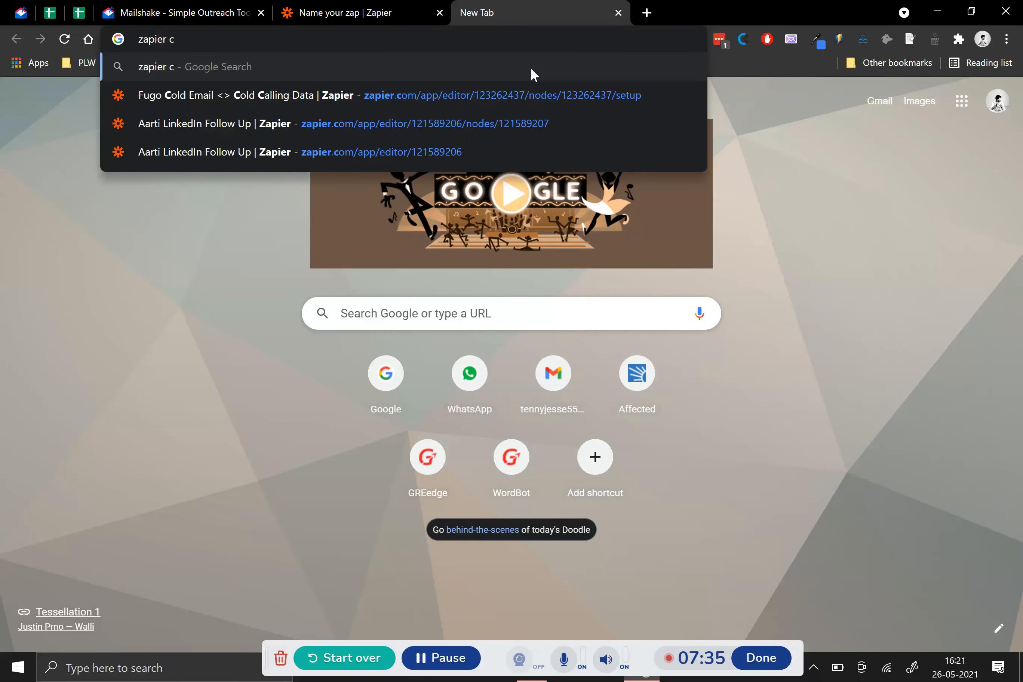
click(450, 100)
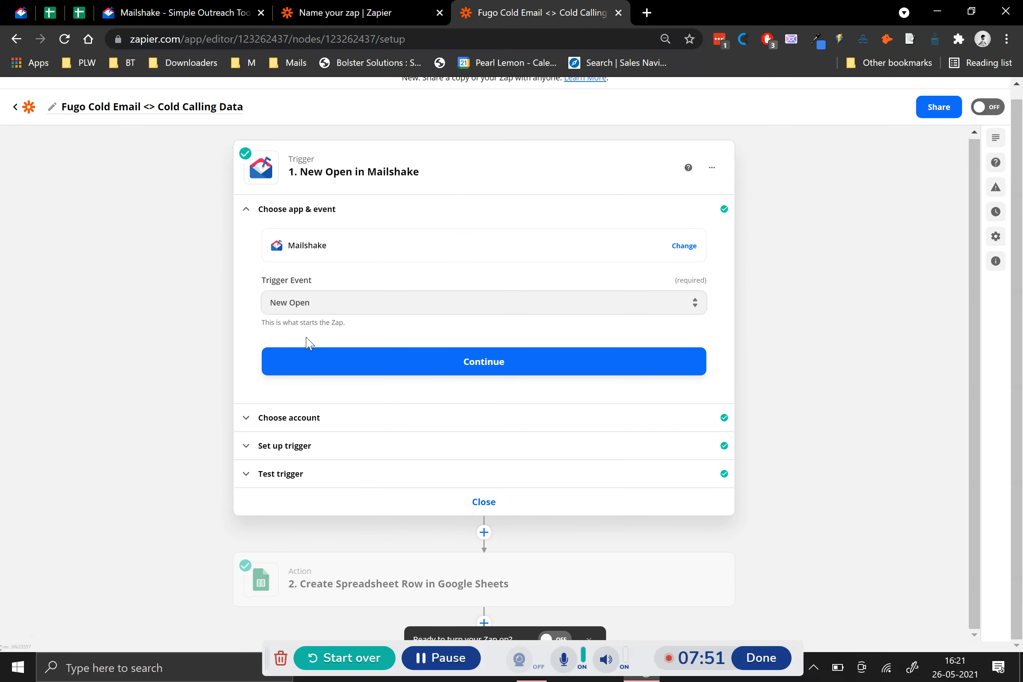
Examine the existing Zap's Mailshake account, campaign setup and the fields in its sample open record.
click(304, 422)
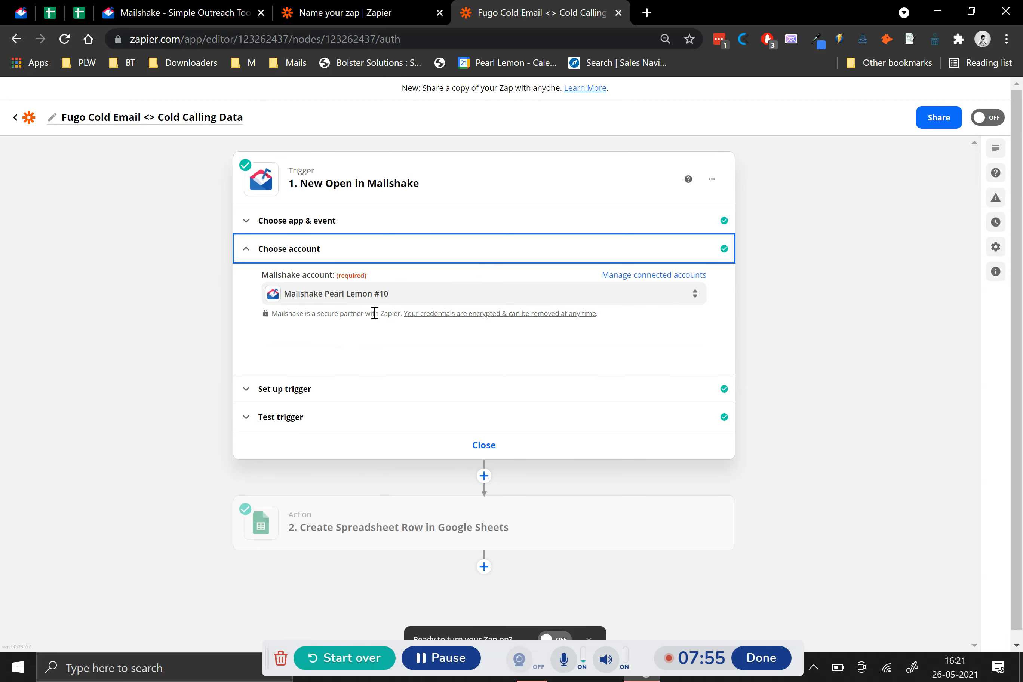
click(355, 390)
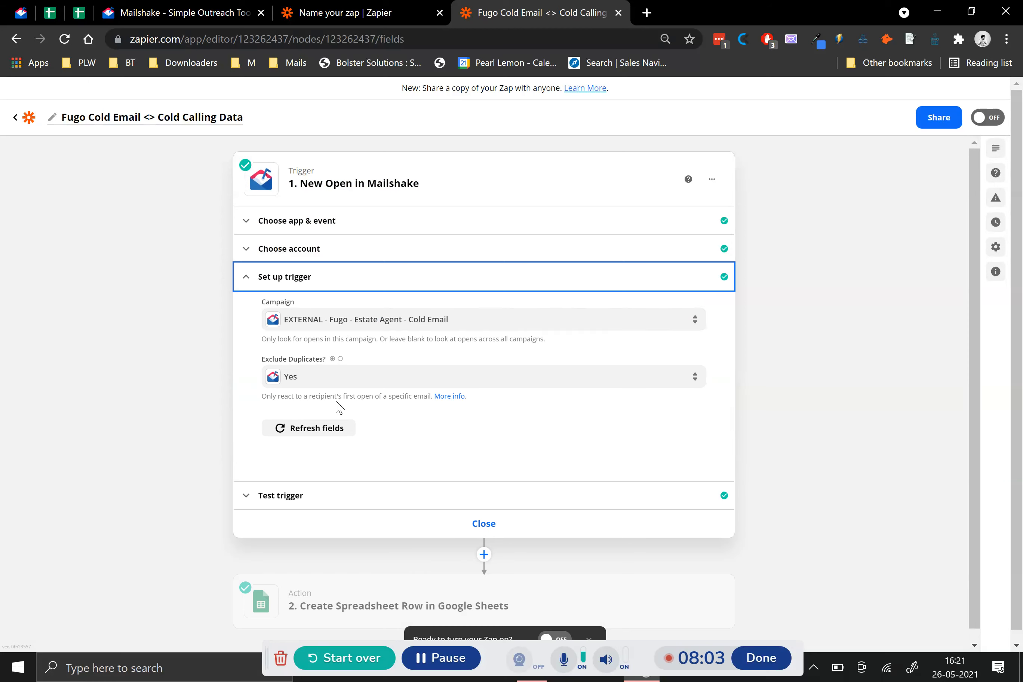
click(309, 500)
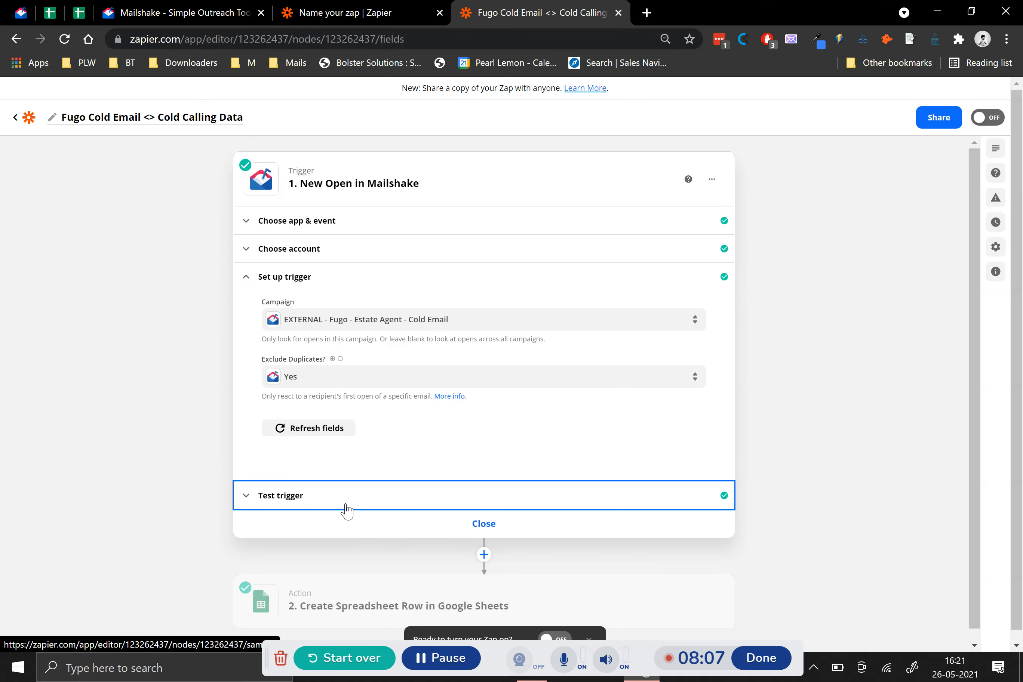
scroll(343, 512, down, 1)
click(264, 473)
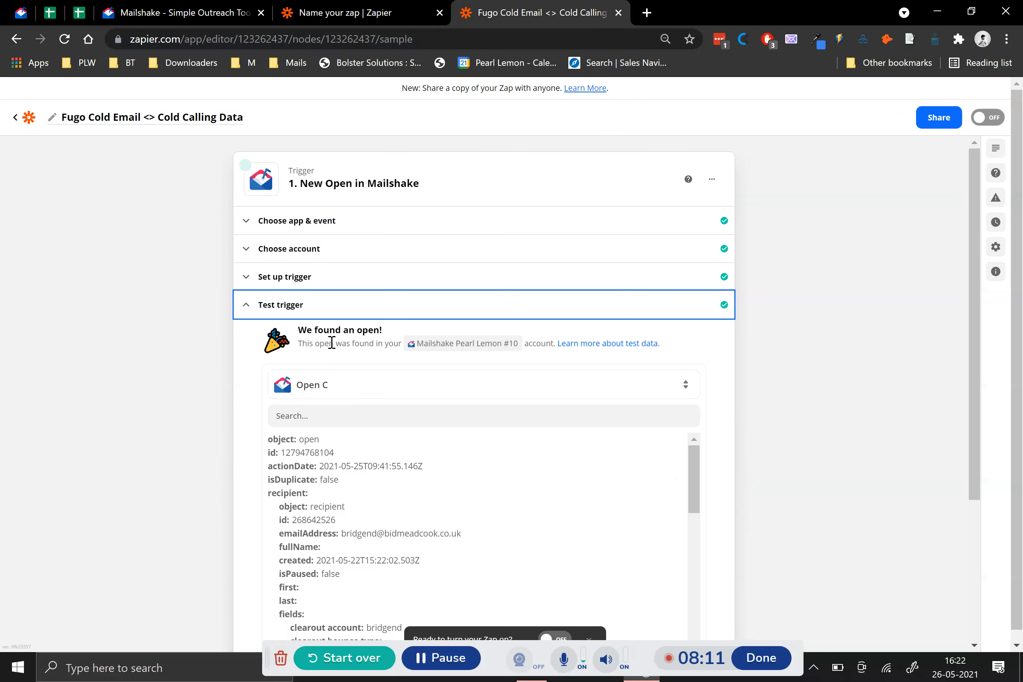
scroll(430, 415, down, 1)
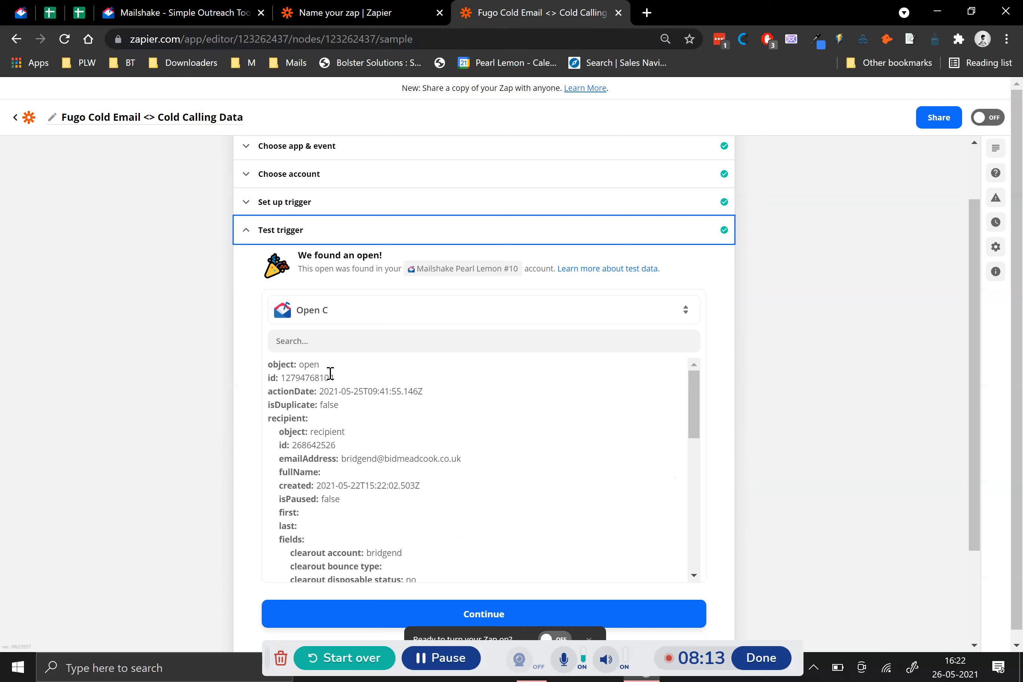
scroll(336, 476, down, 10)
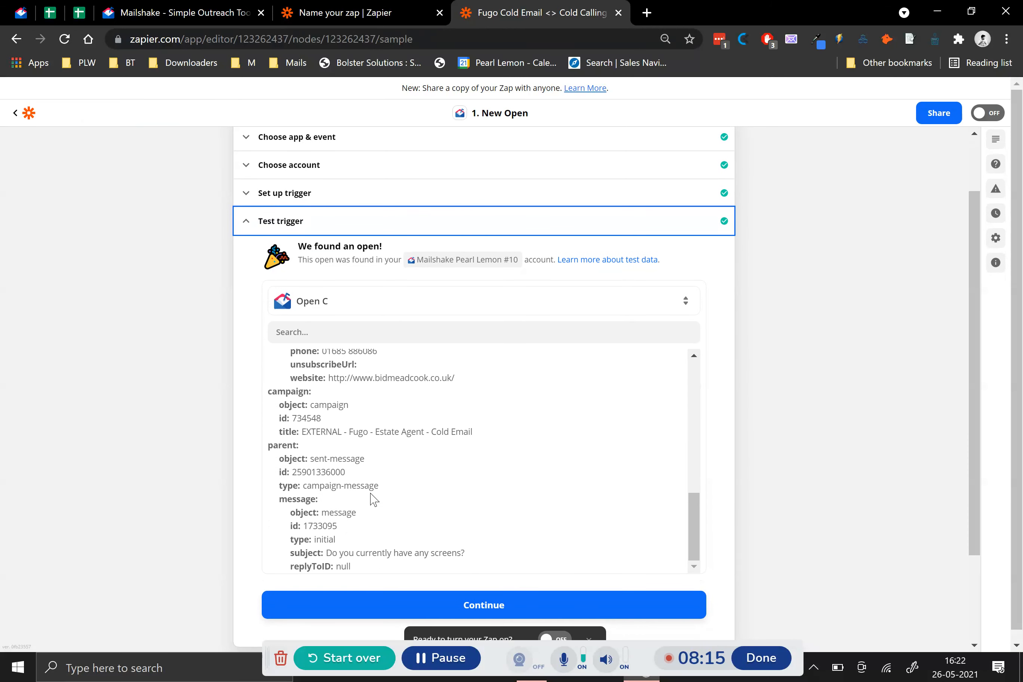
Examine the action event options and the connected account of the existing Zap's Create Spreadsheet Row action.
scroll(727, 501, down, 2)
click(572, 539)
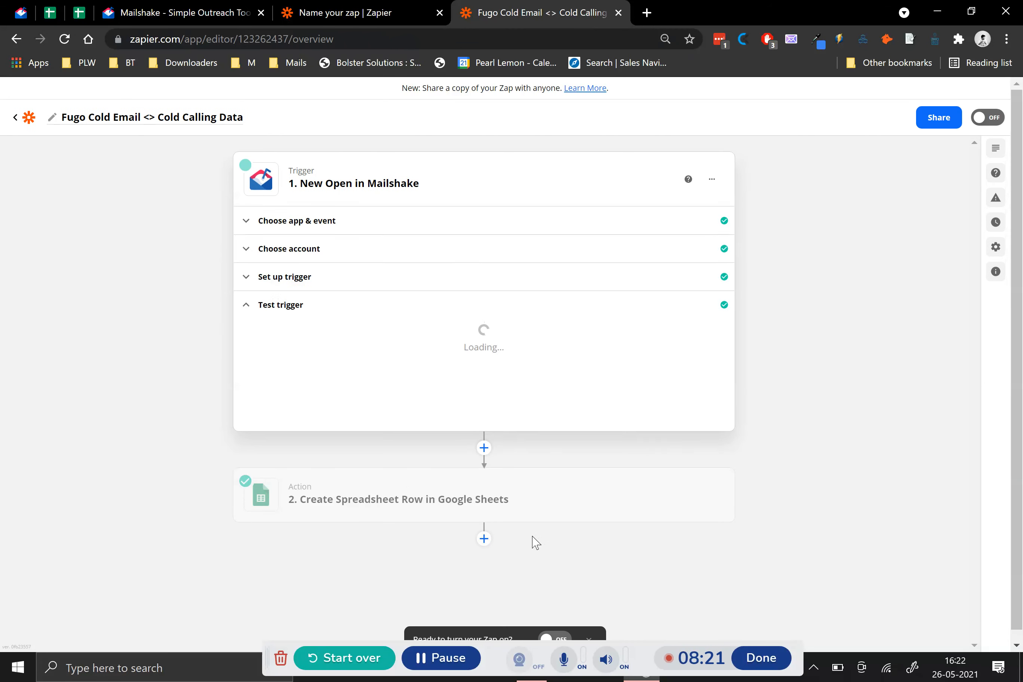
click(394, 289)
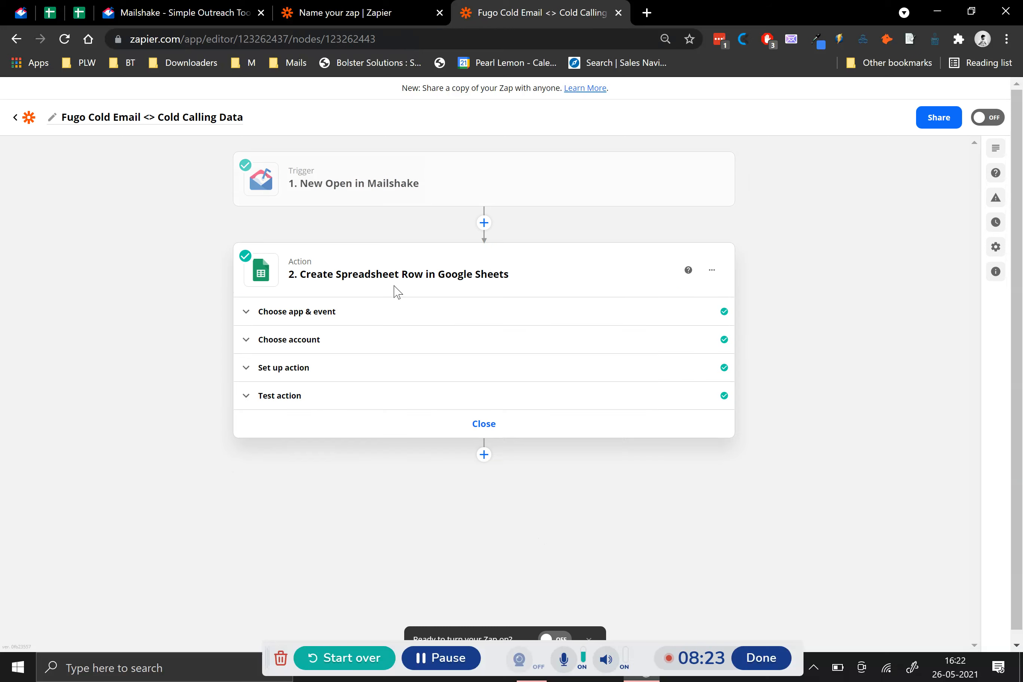
click(385, 312)
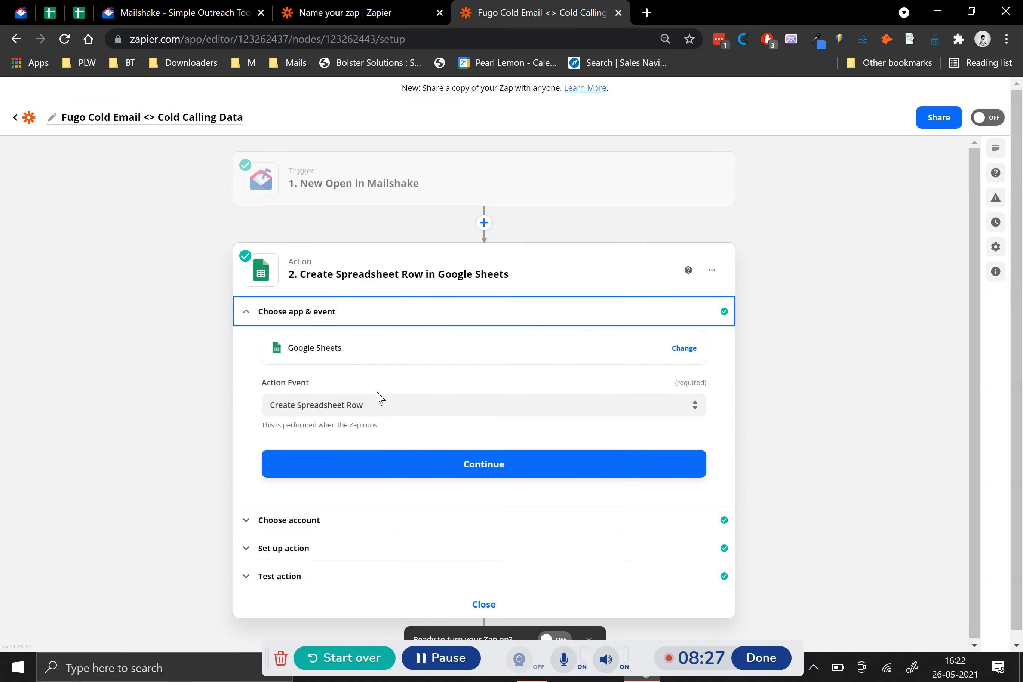
click(425, 413)
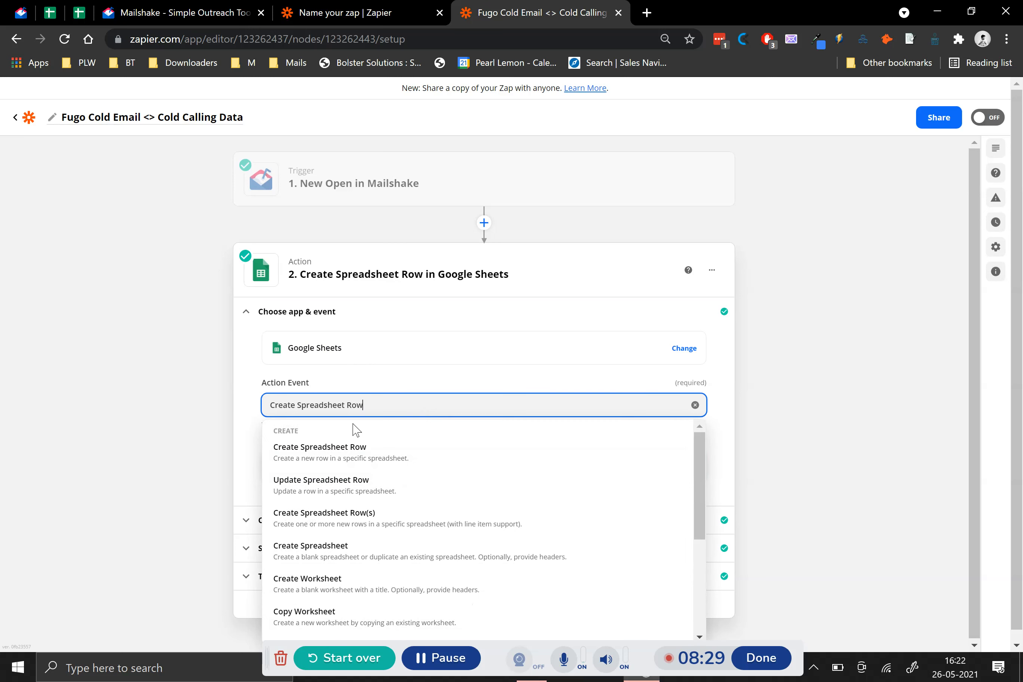
click(176, 470)
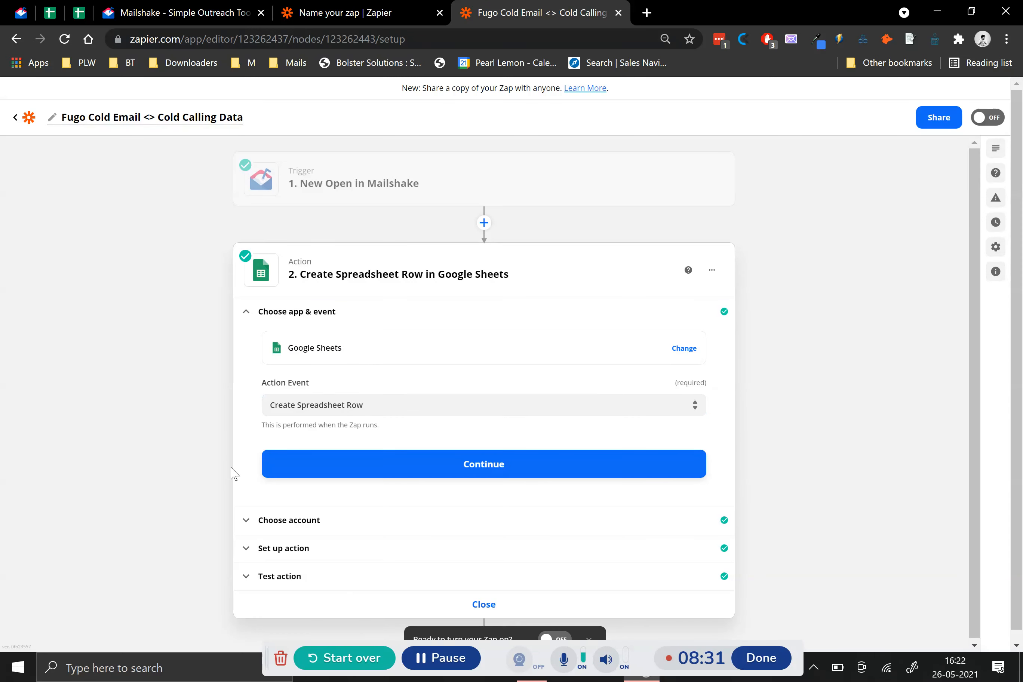
click(313, 472)
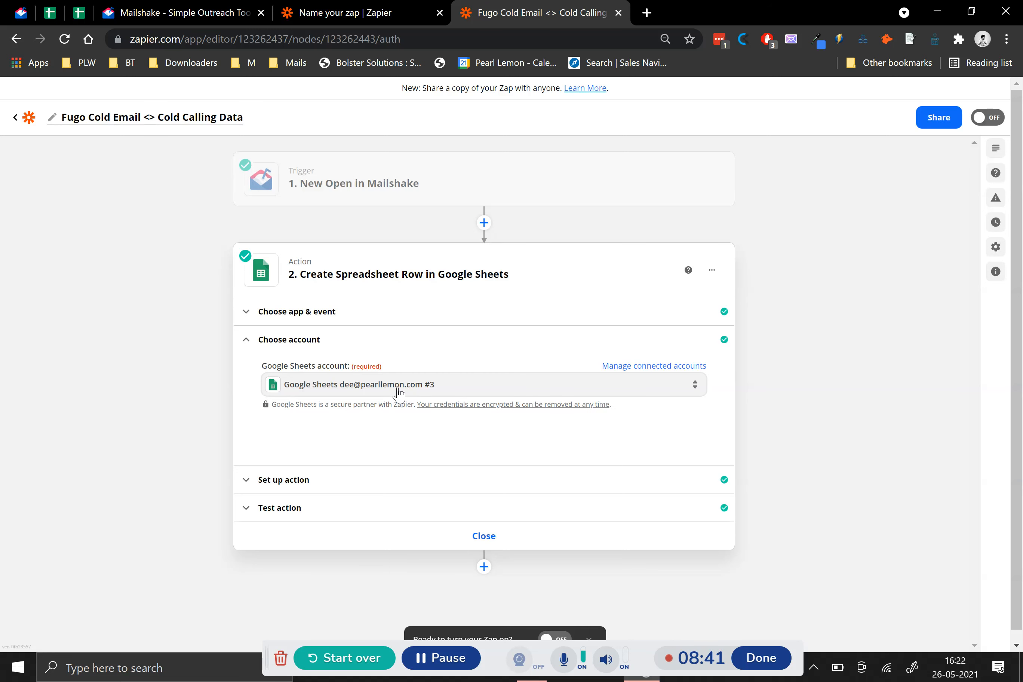
Compare the existing Zap's spreadsheet row field mappings with the column headers of the Vape Stores worksheet.
click(328, 481)
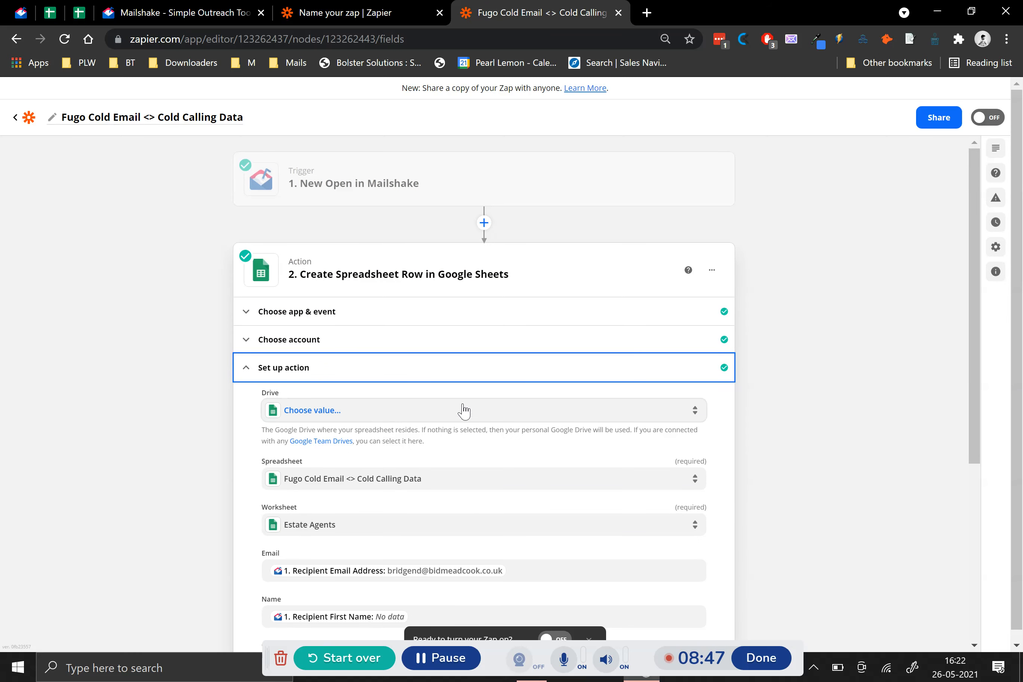
scroll(476, 447, down, 2)
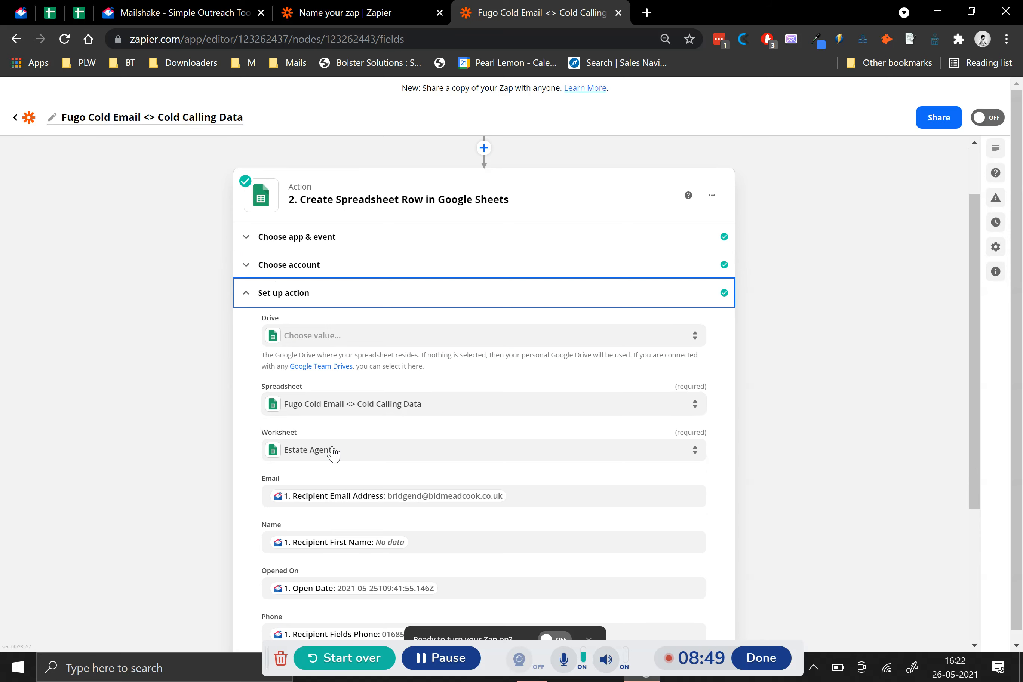
click(80, 13)
drag(125, 176, 681, 173)
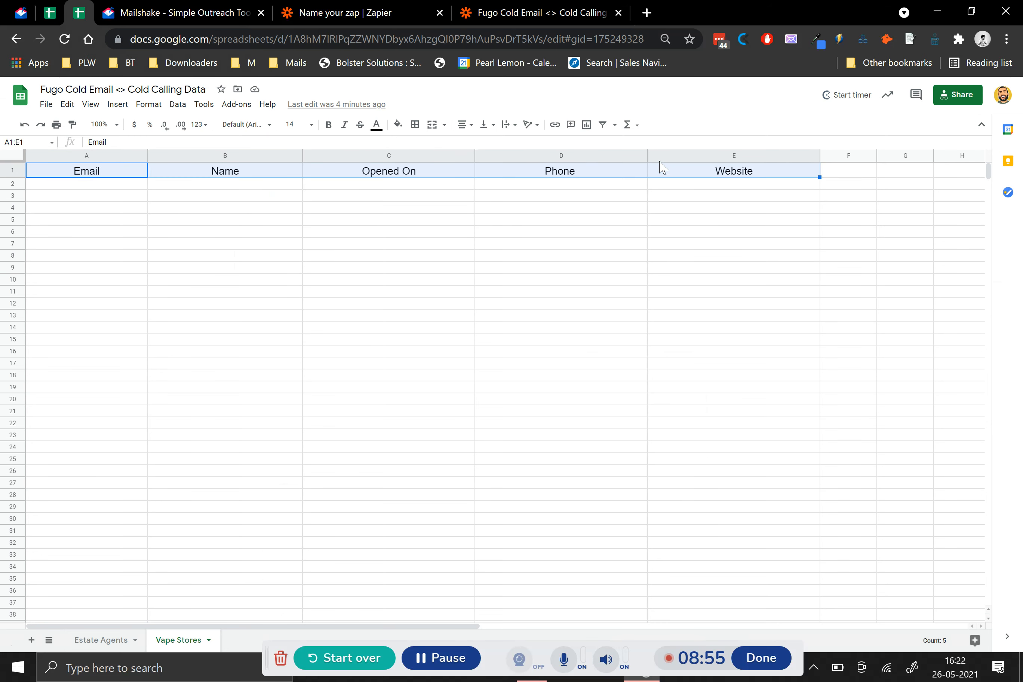
click(502, 6)
scroll(335, 497, down, 2)
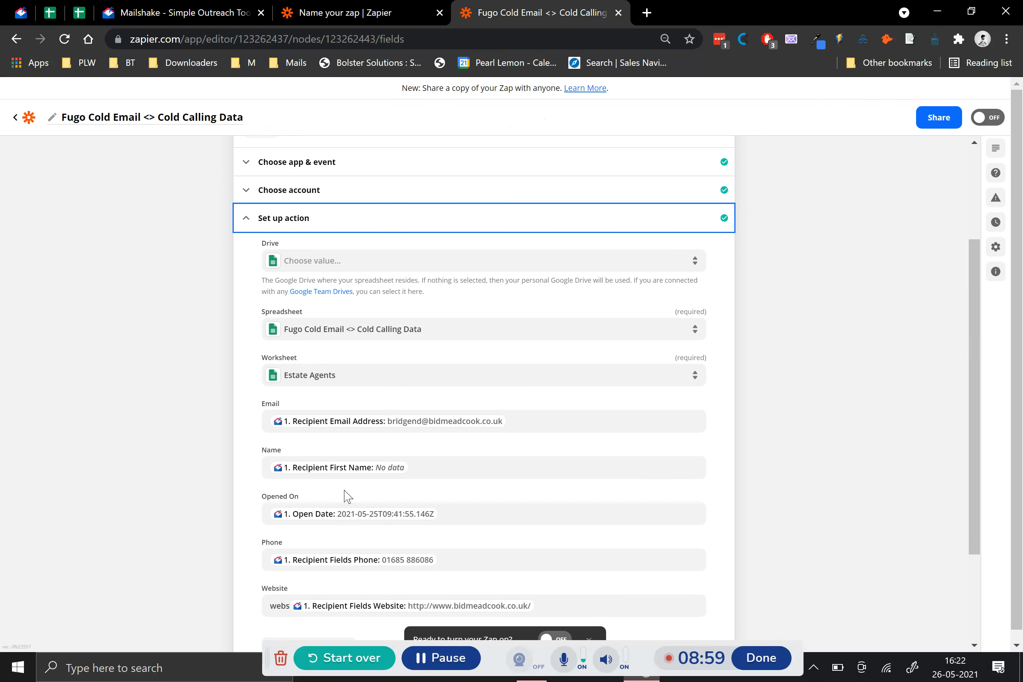
scroll(410, 471, down, 2)
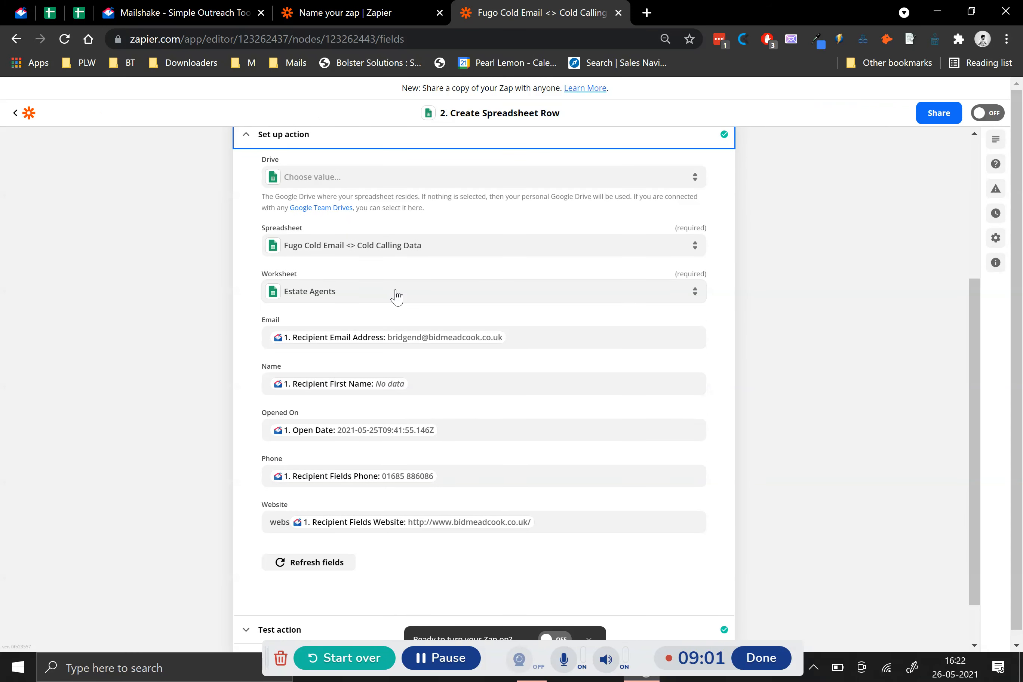
Examine the spreadsheet and worksheet choices and the Mailshake data available for the Email field in the existing action.
click(412, 254)
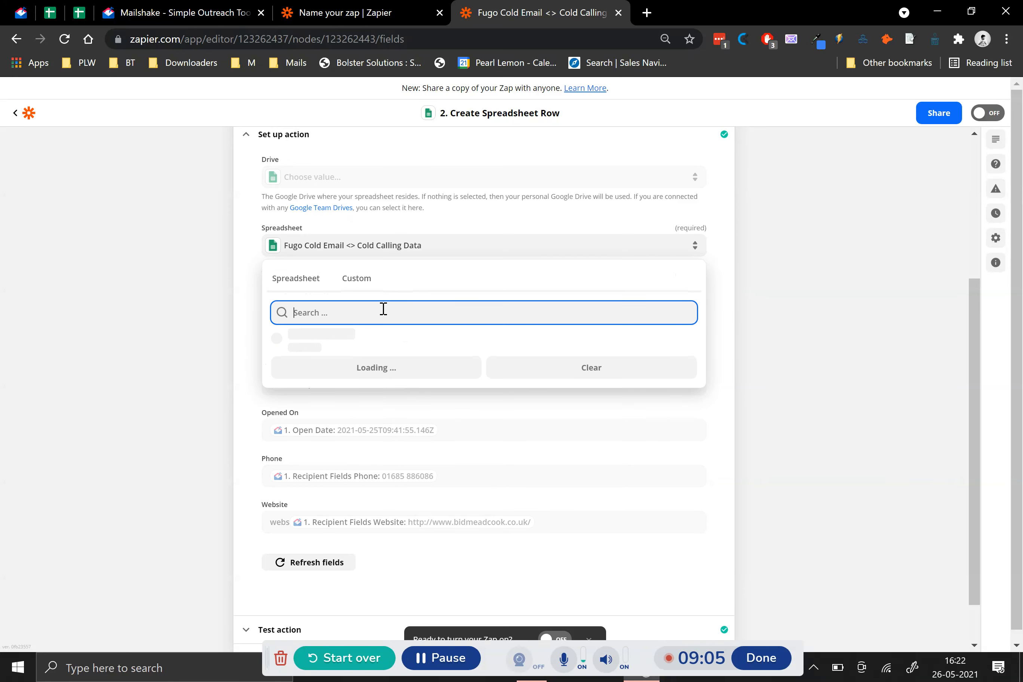
click(201, 331)
click(412, 245)
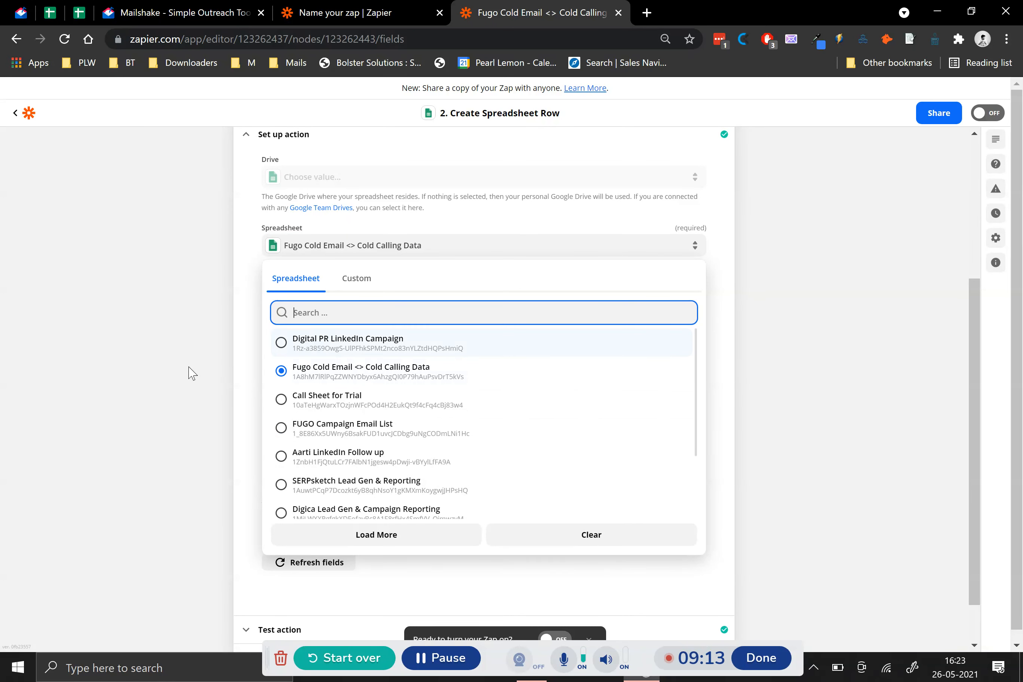
click(204, 361)
click(383, 295)
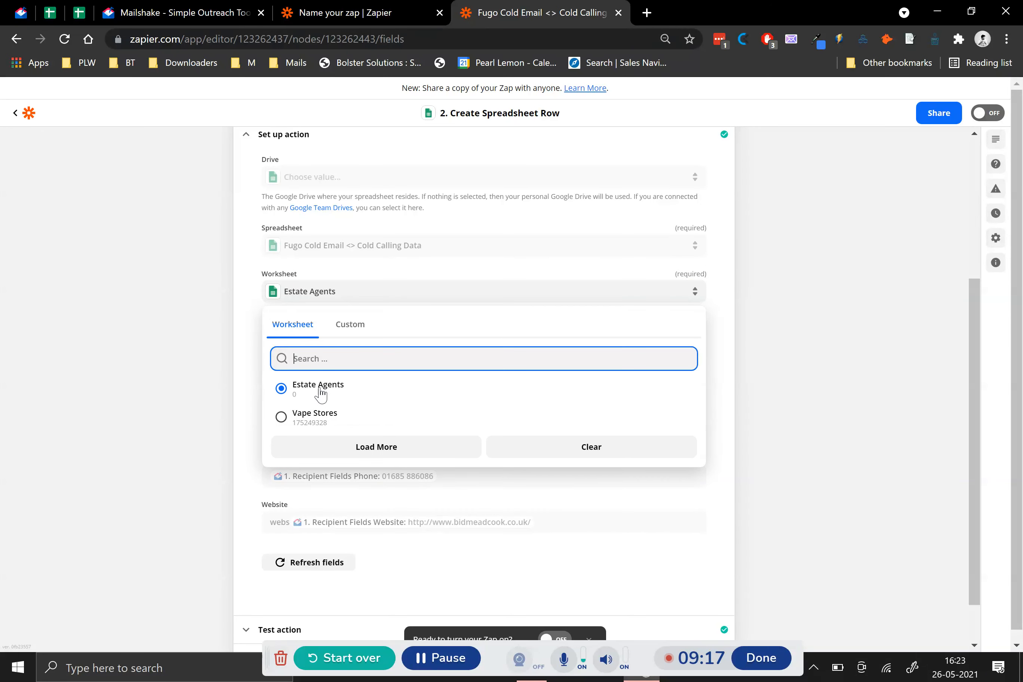
click(219, 401)
click(522, 339)
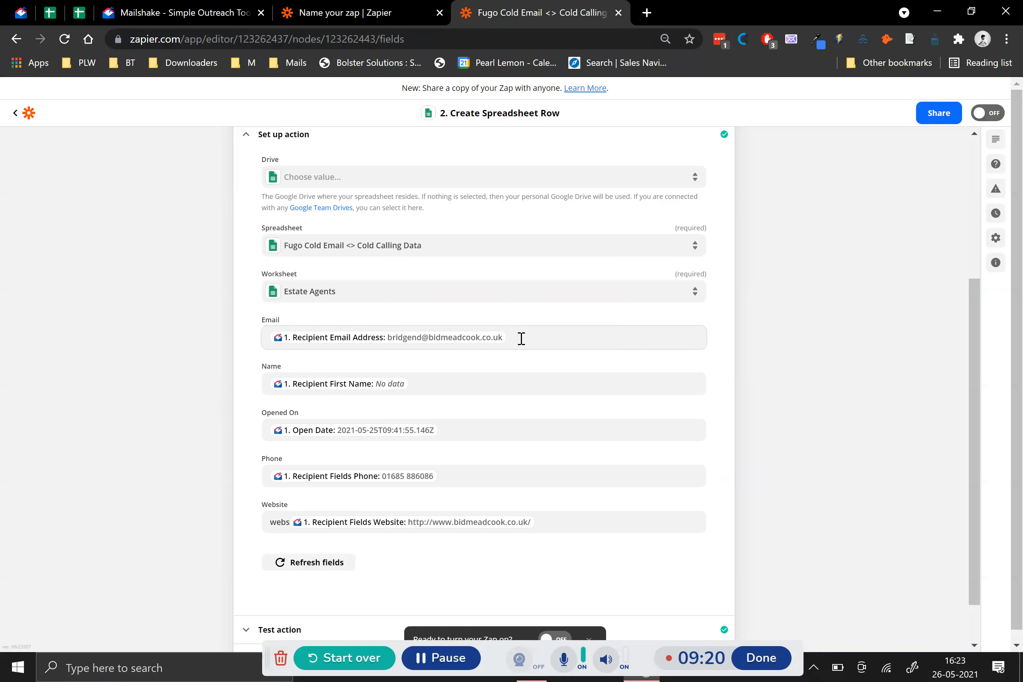
click(553, 336)
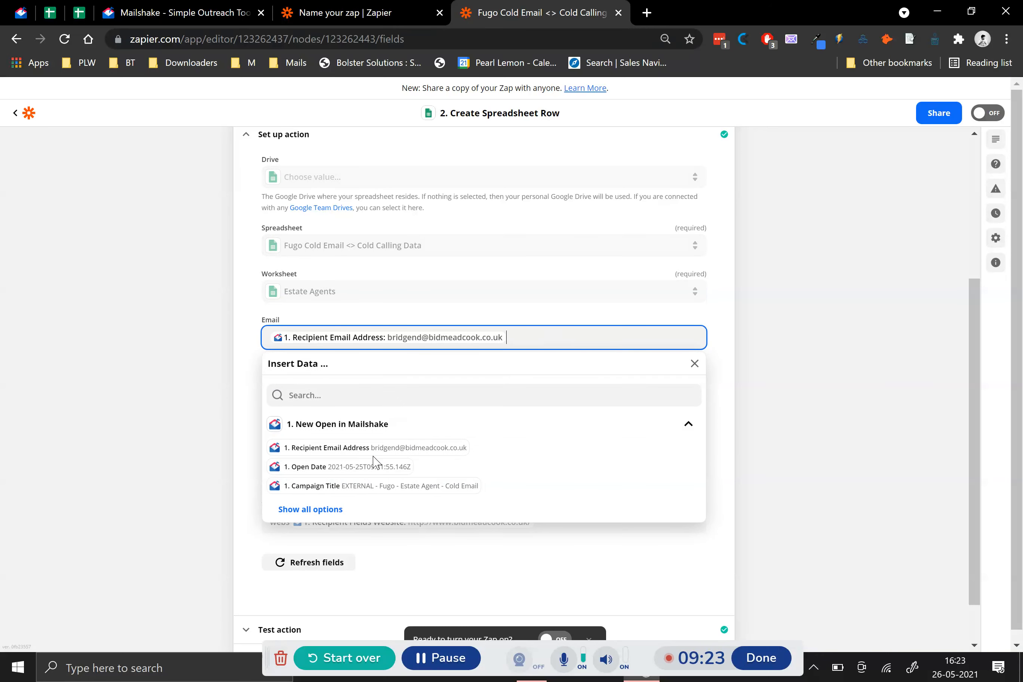
click(194, 442)
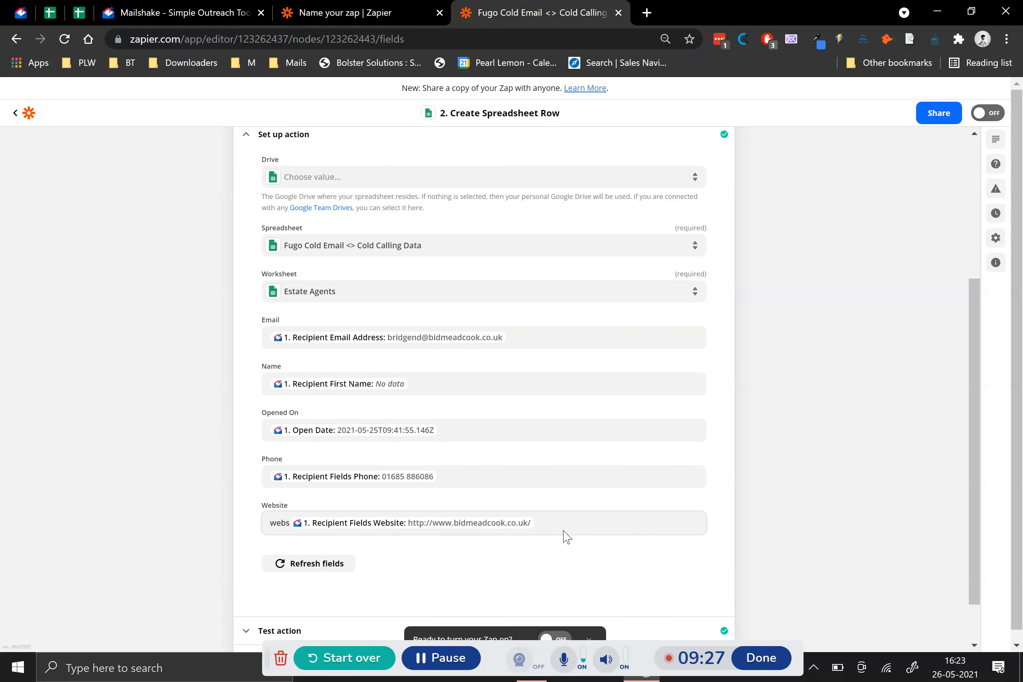
Review the existing action's test result, turn on the Zap "Fugo Cold Email <> Cold Calling Data" and dismiss the sharing prompt.
click(348, 567)
scroll(357, 565, down, 2)
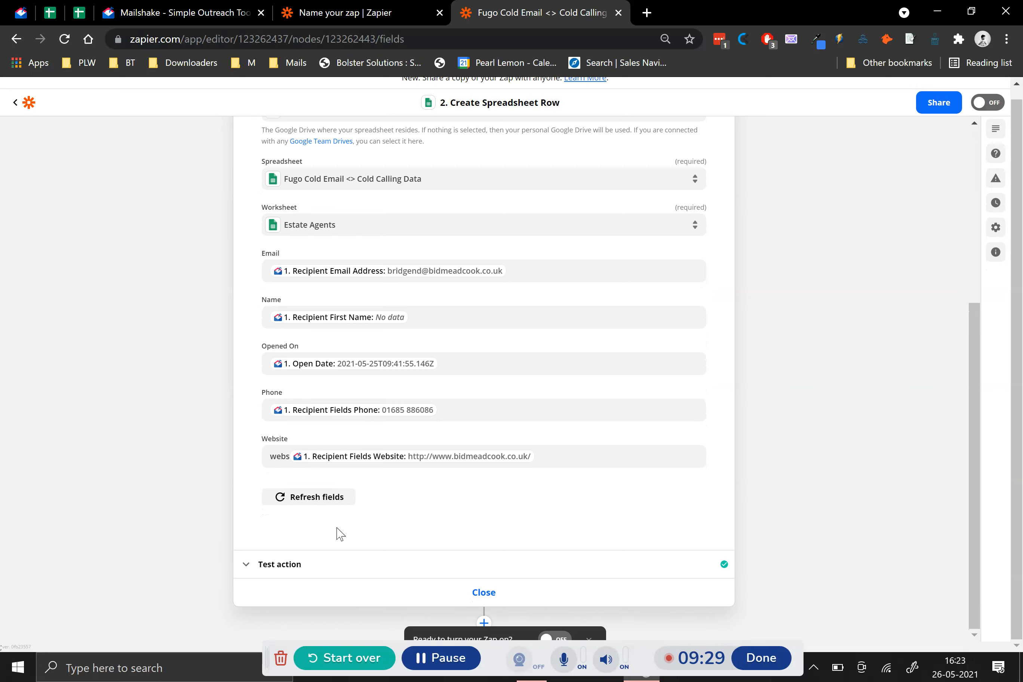
click(378, 564)
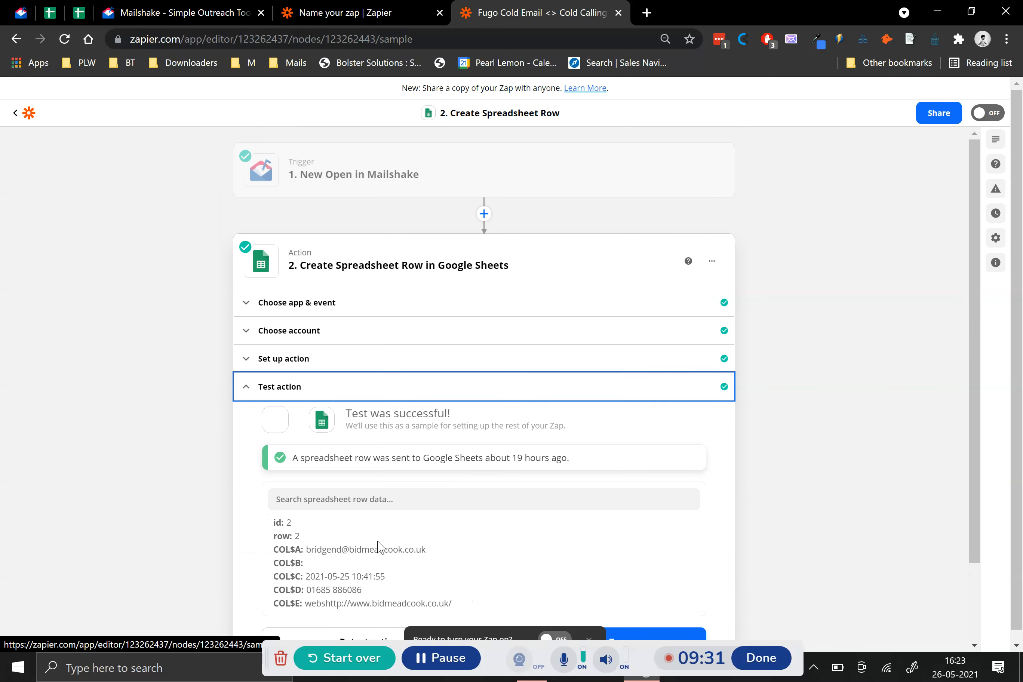
click(572, 558)
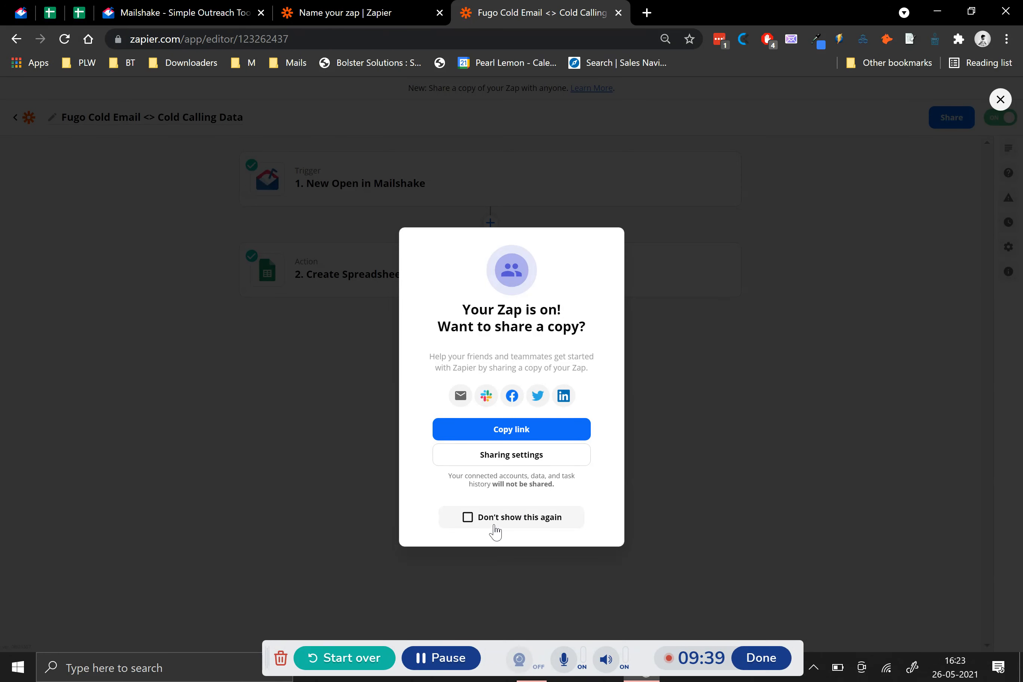
click(668, 468)
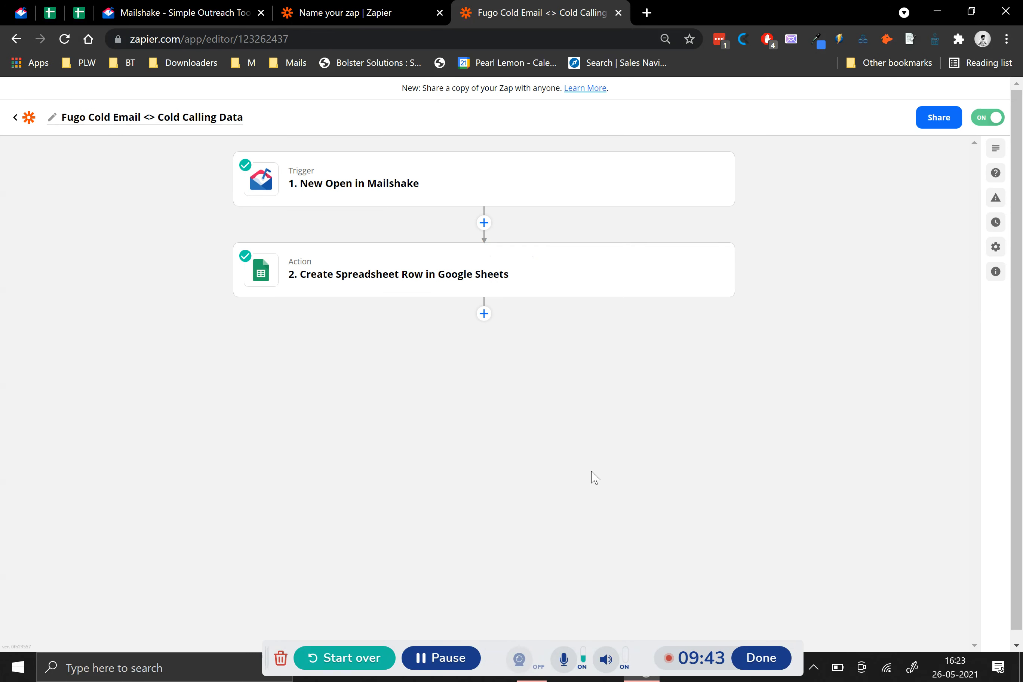
Compare the logged opens in the Estate Agents worksheet with the Vape Stores worksheet in the Google Sheets file.
click(79, 13)
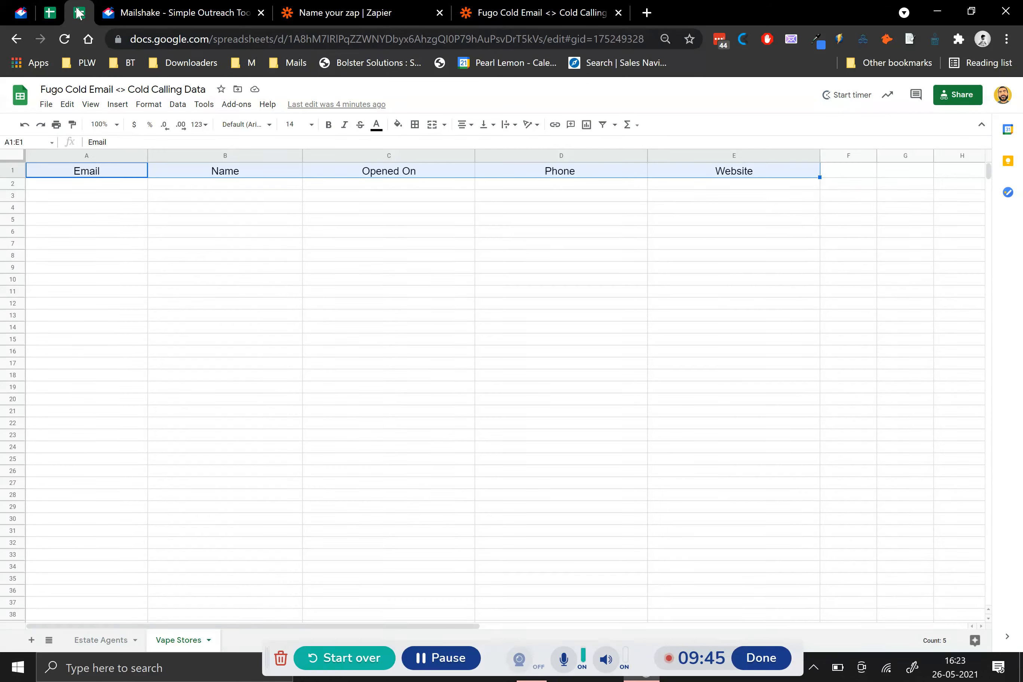
click(100, 639)
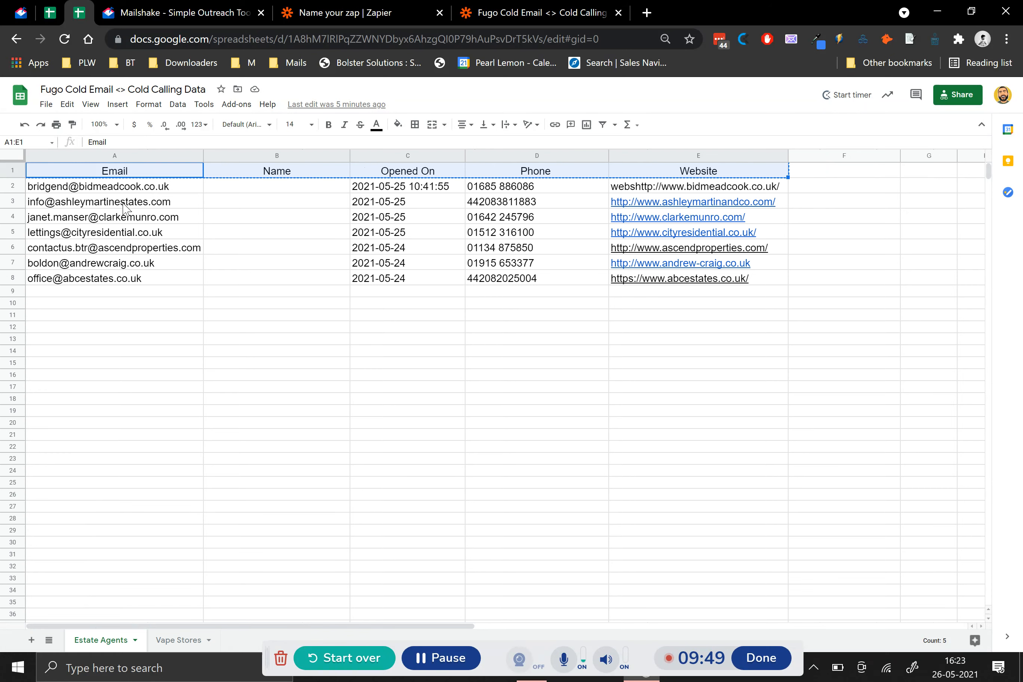
drag(125, 202, 832, 267)
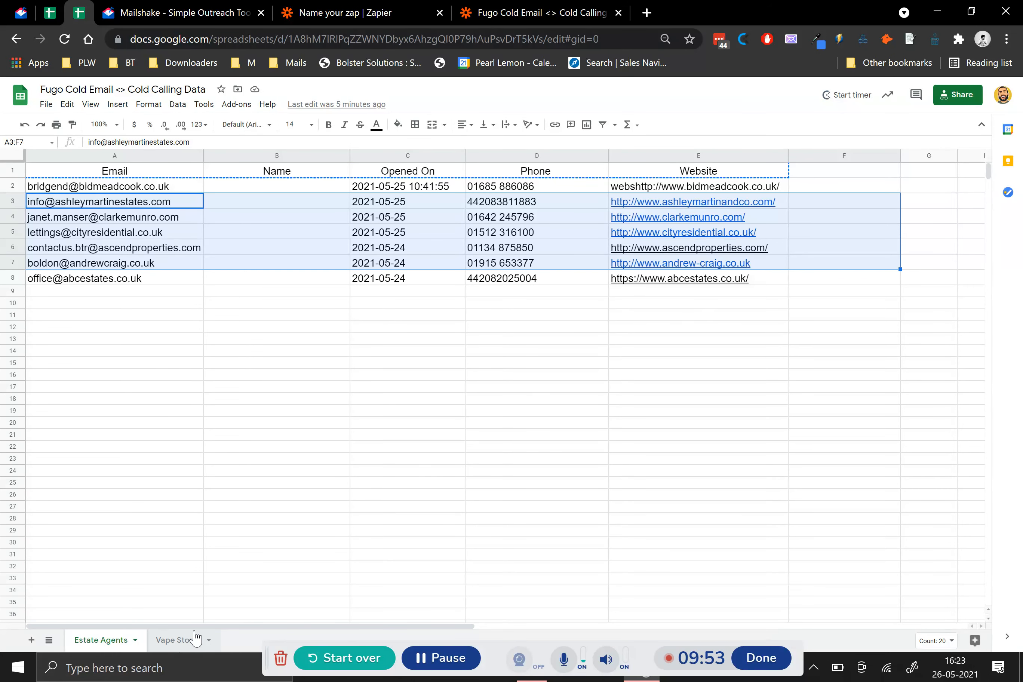
click(175, 643)
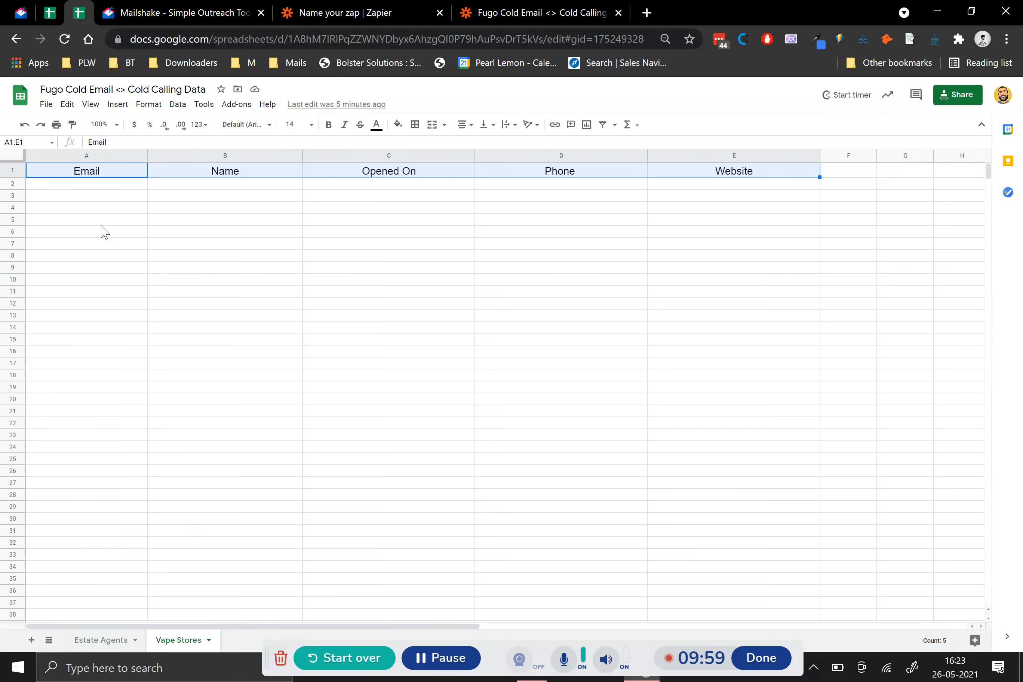
drag(123, 185, 496, 377)
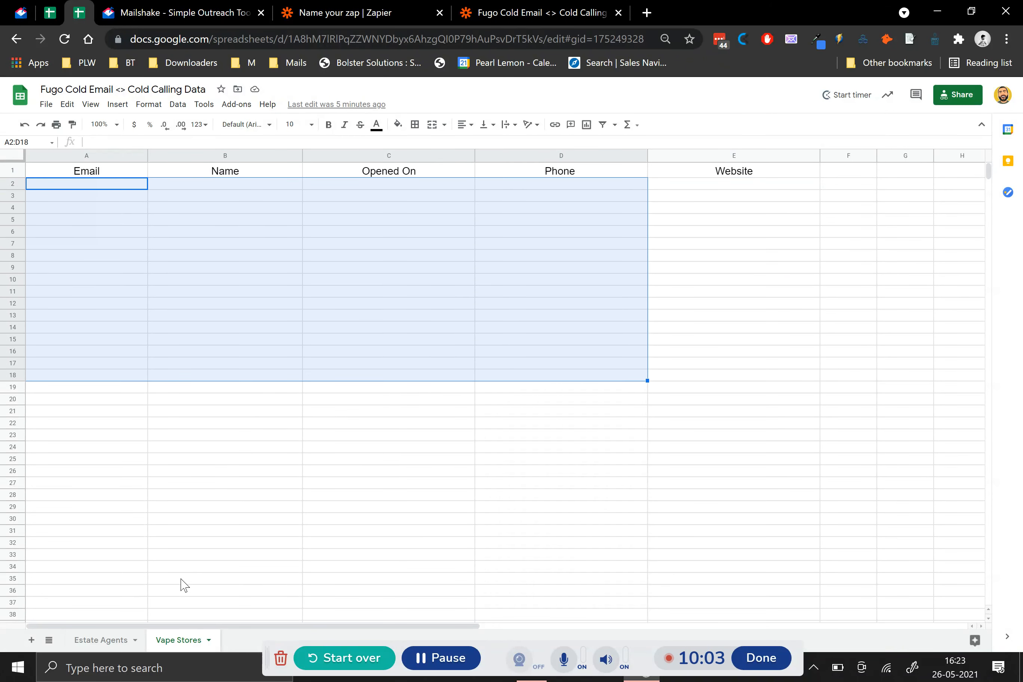
click(114, 640)
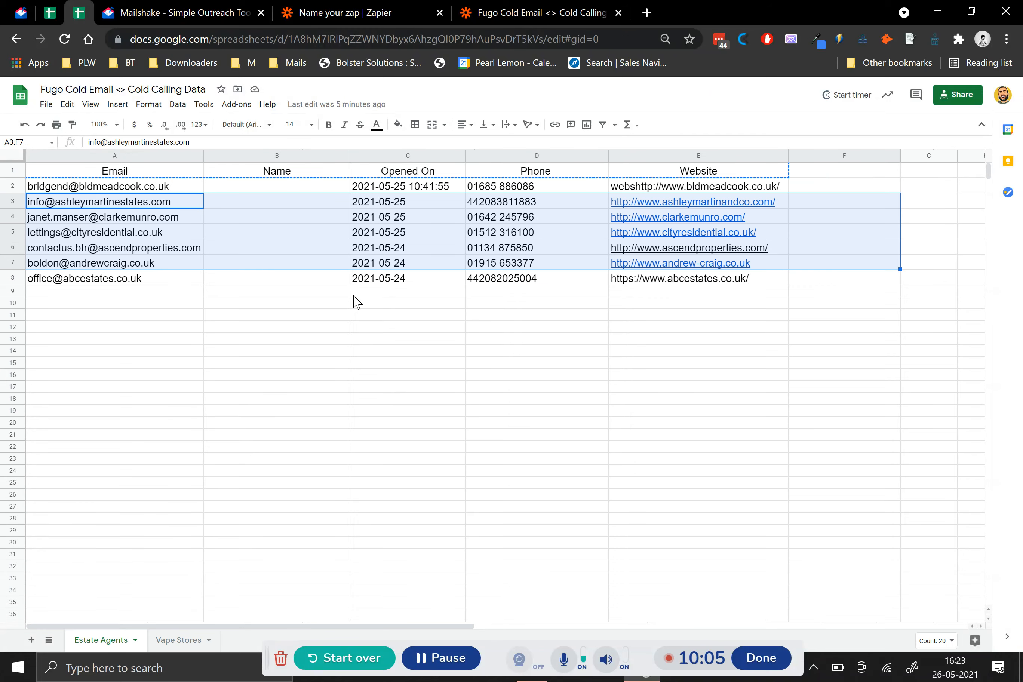
drag(150, 317, 616, 385)
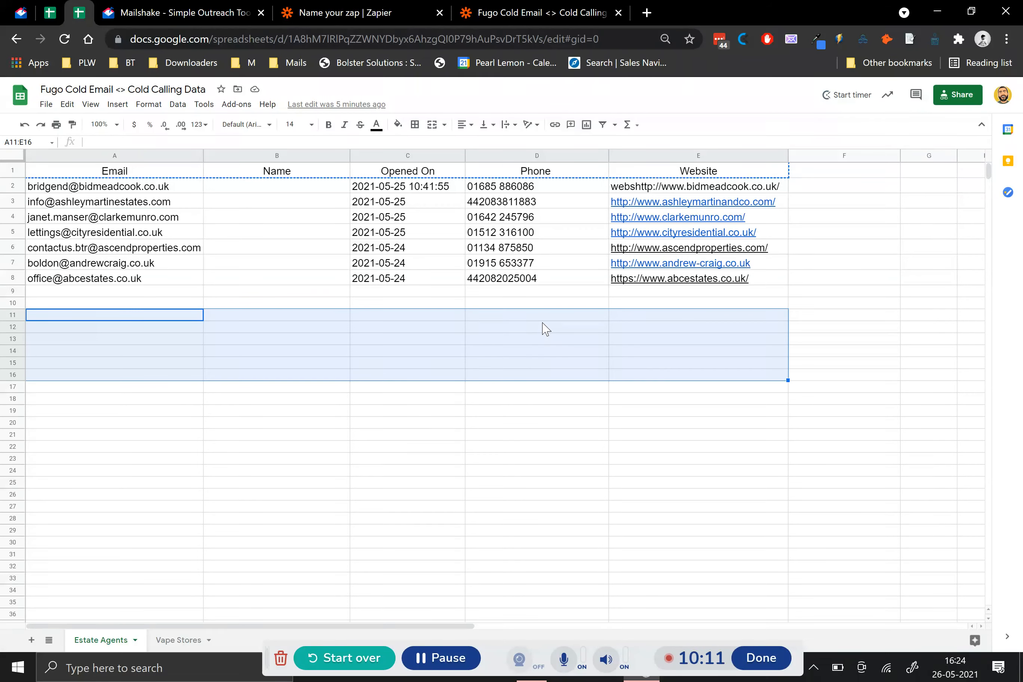